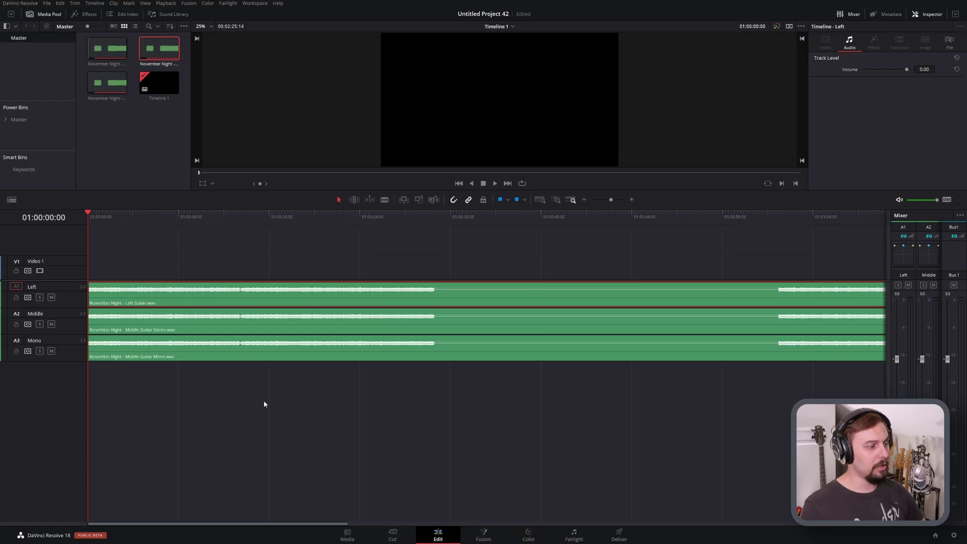
- Solo the Left guitar track on A1, play it, then return to the start and unsolo it
click(40, 297)
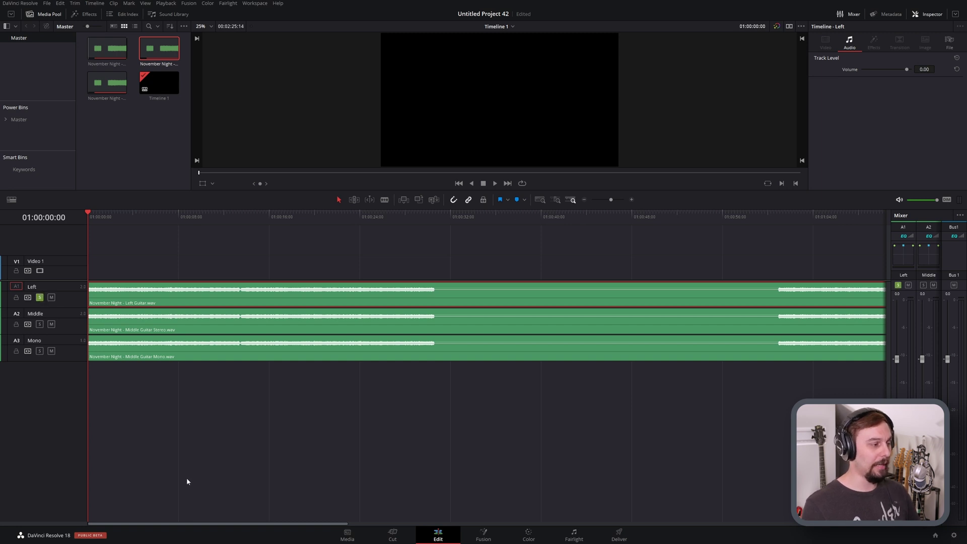
key(space)
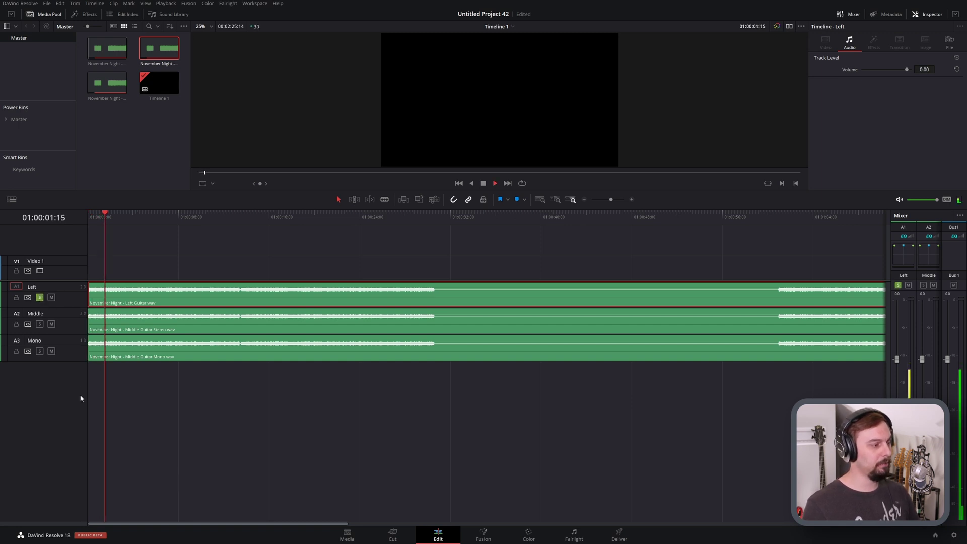
key(space)
key(Home)
click(39, 298)
- Solo and play the Middle guitar track on A2, then unsolo it and return to the start
click(40, 325)
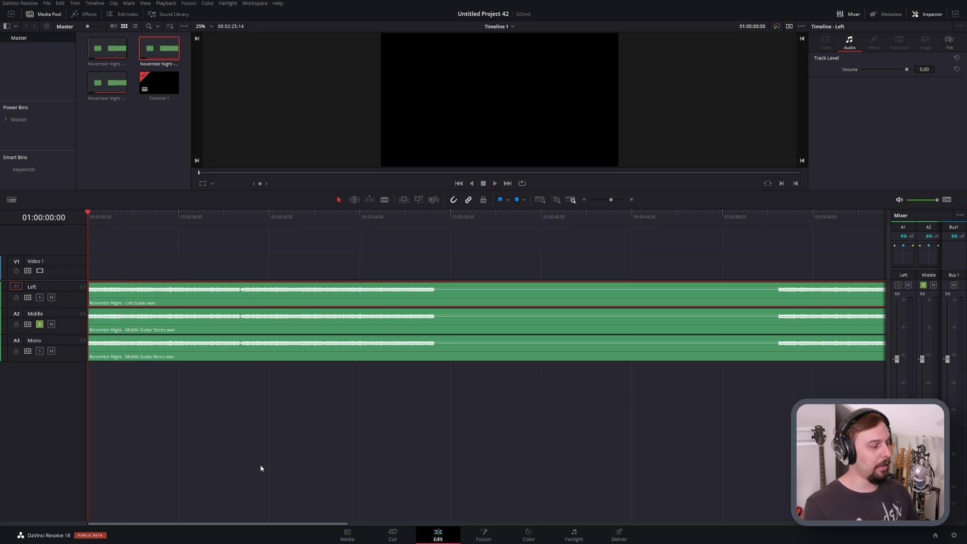
key(space)
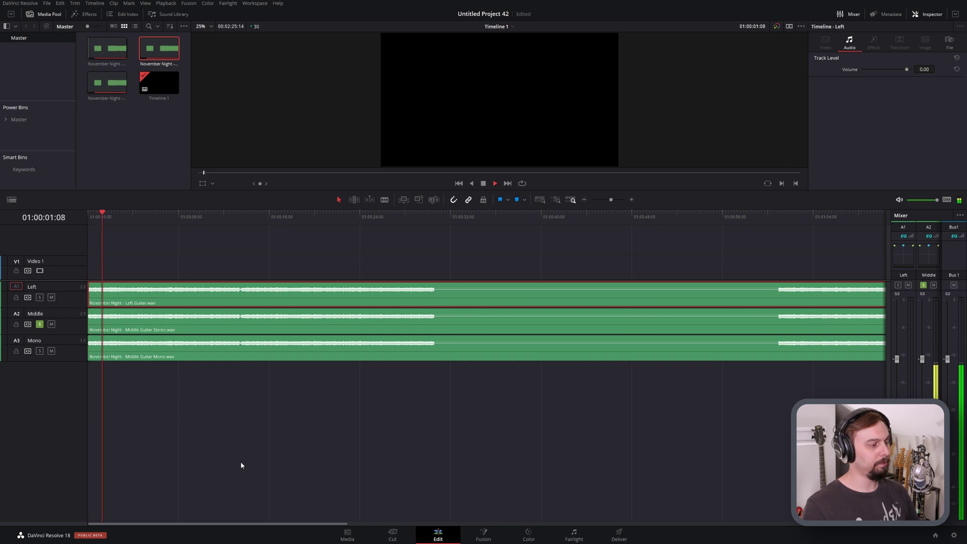
click(40, 324)
key(space)
key(Home)
- Audition the Mono track on A3 alone, then solo the Left track again and resume playback
click(39, 351)
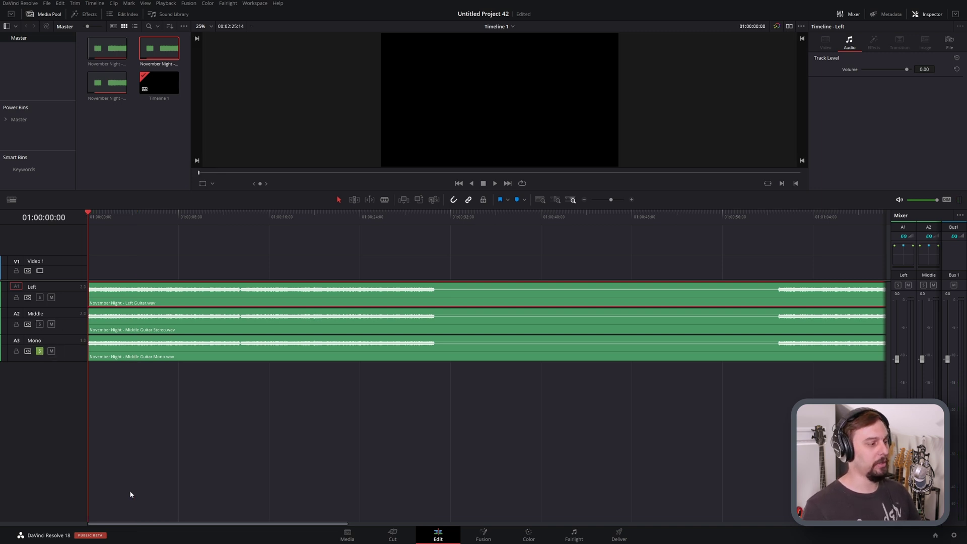
key(space)
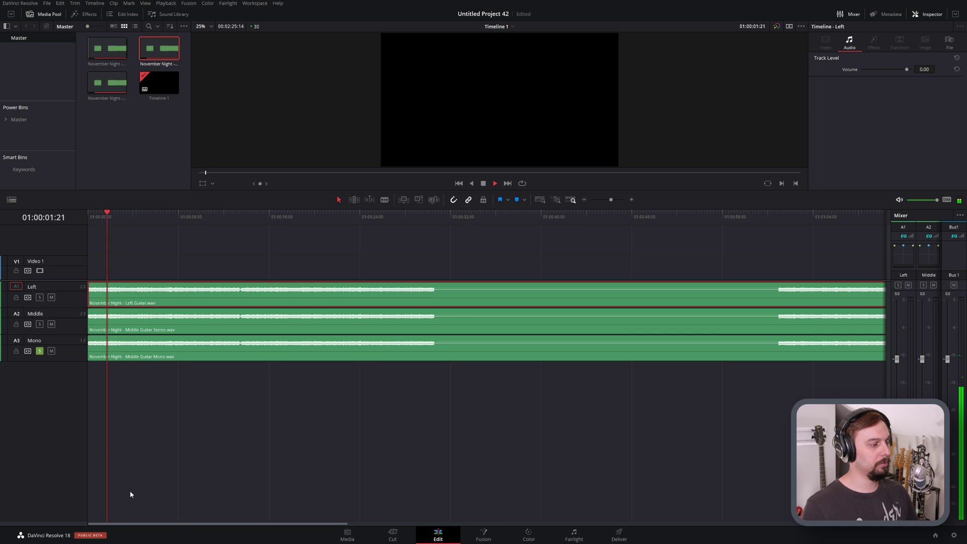
key(space)
click(40, 351)
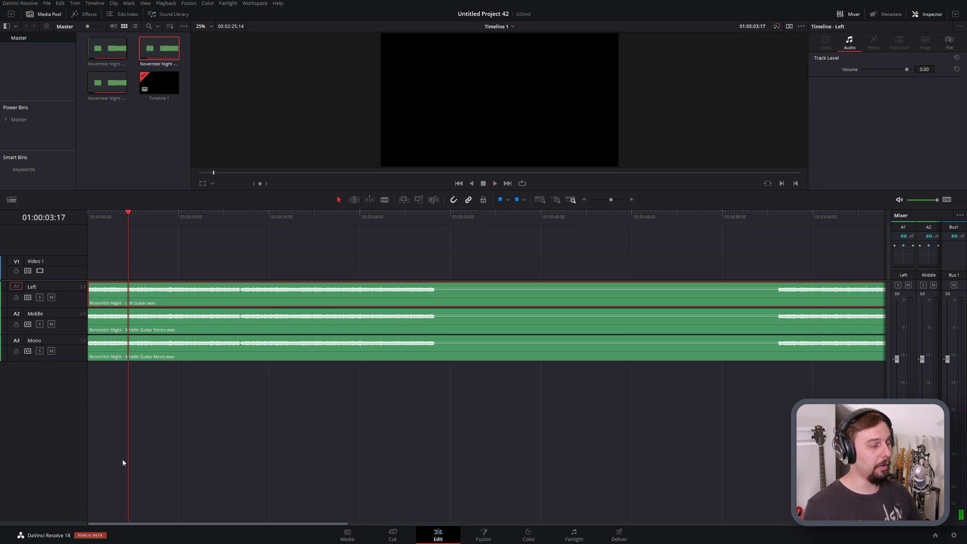
click(39, 297)
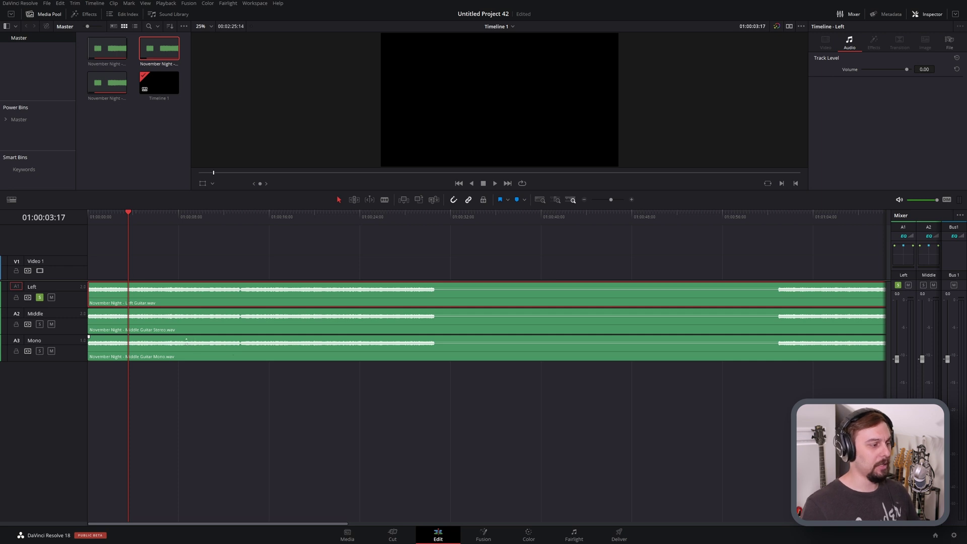
key(space)
key(space)
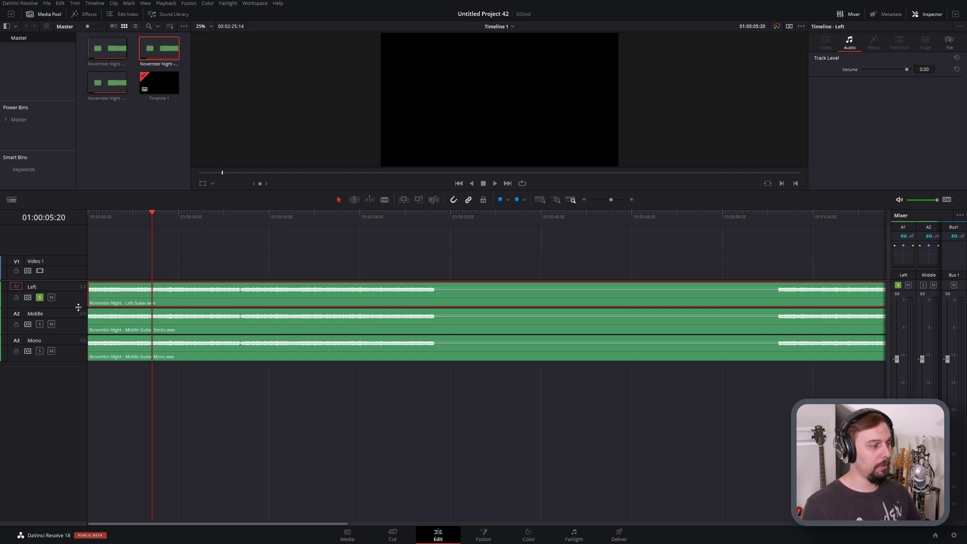
right_click(82, 290)
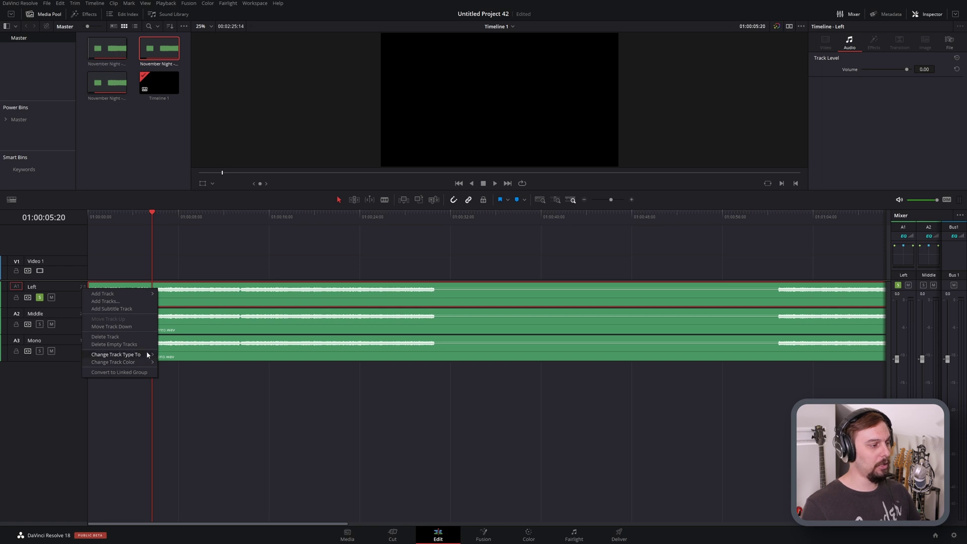
mouse_move(148, 355)
click(190, 358)
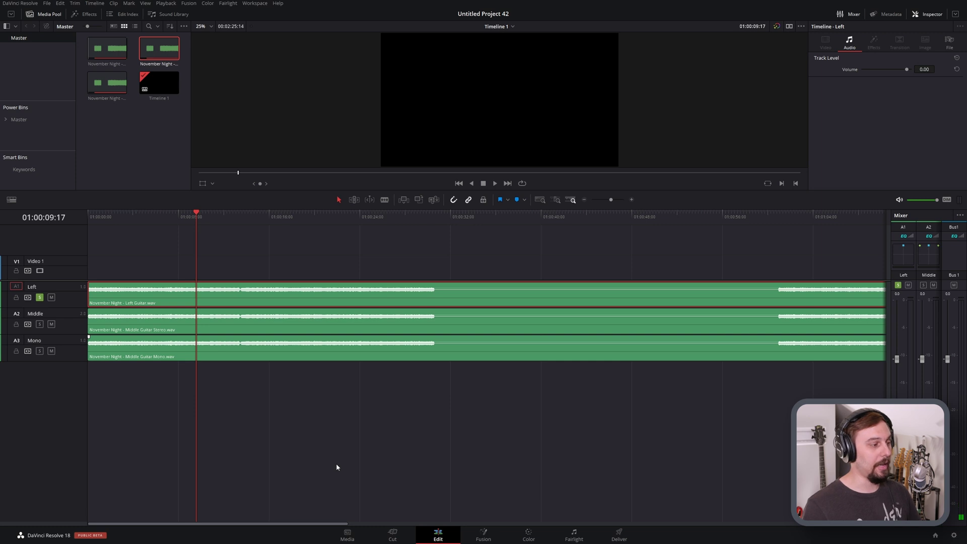
right_click(80, 288)
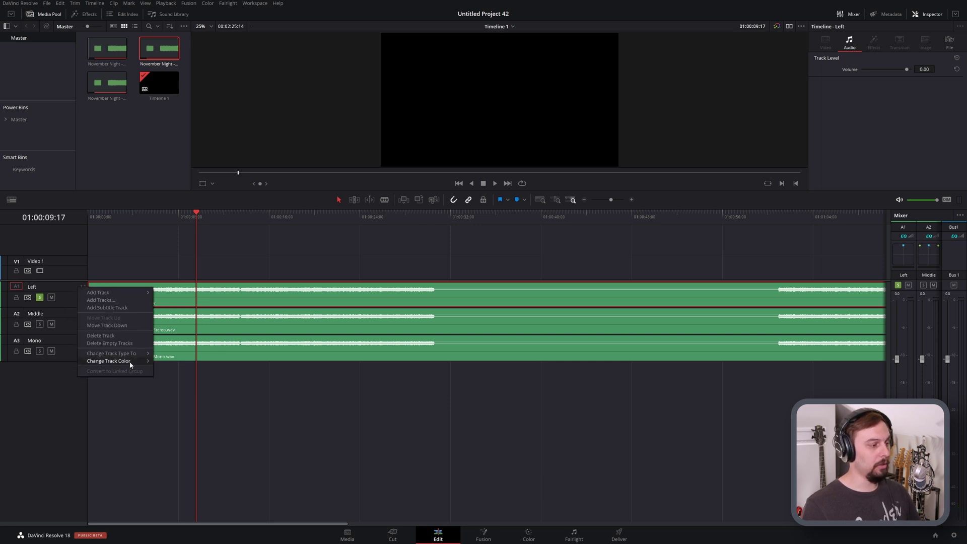
mouse_move(135, 357)
click(173, 361)
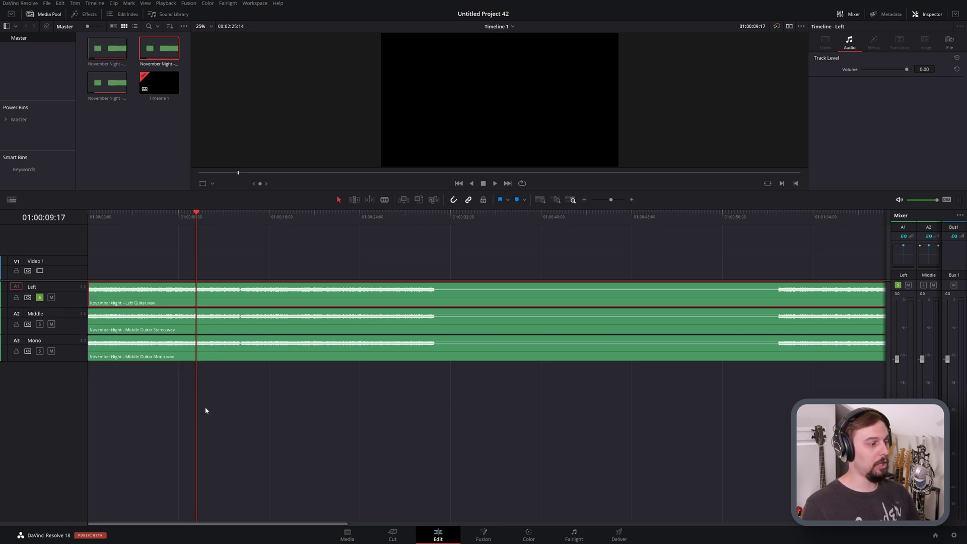
- In Clip Attributes, set the Left Guitar clip's second source channel to Embedded Channel 1, then play it
right_click(173, 306)
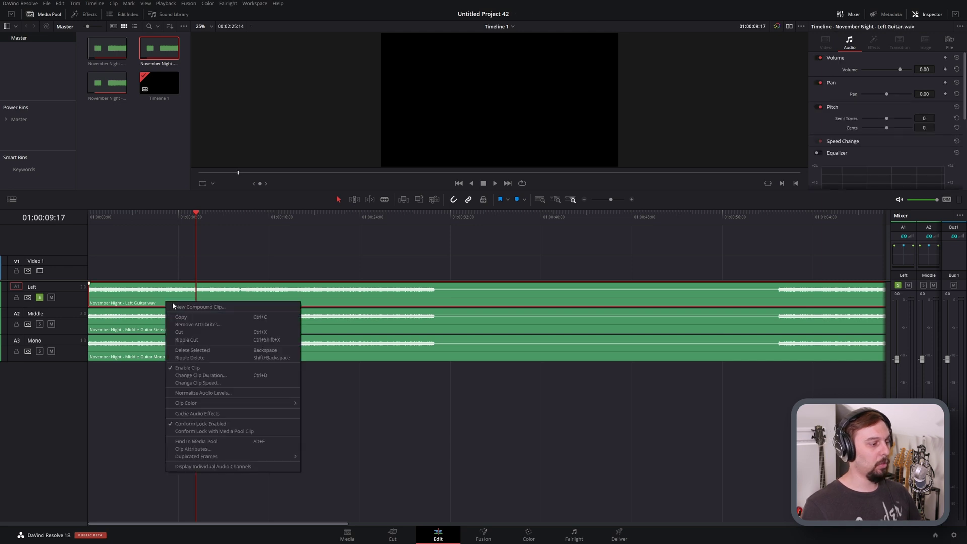
click(212, 449)
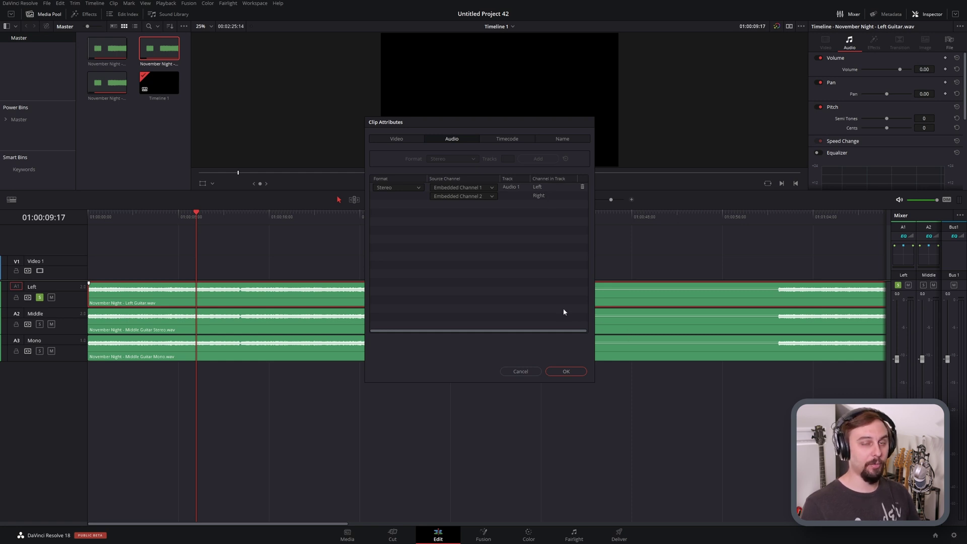
click(490, 197)
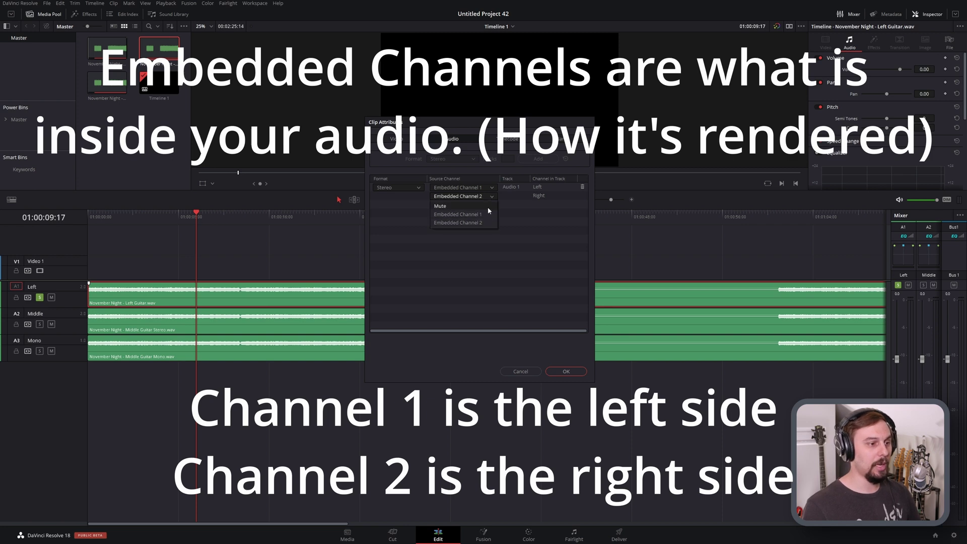
click(483, 214)
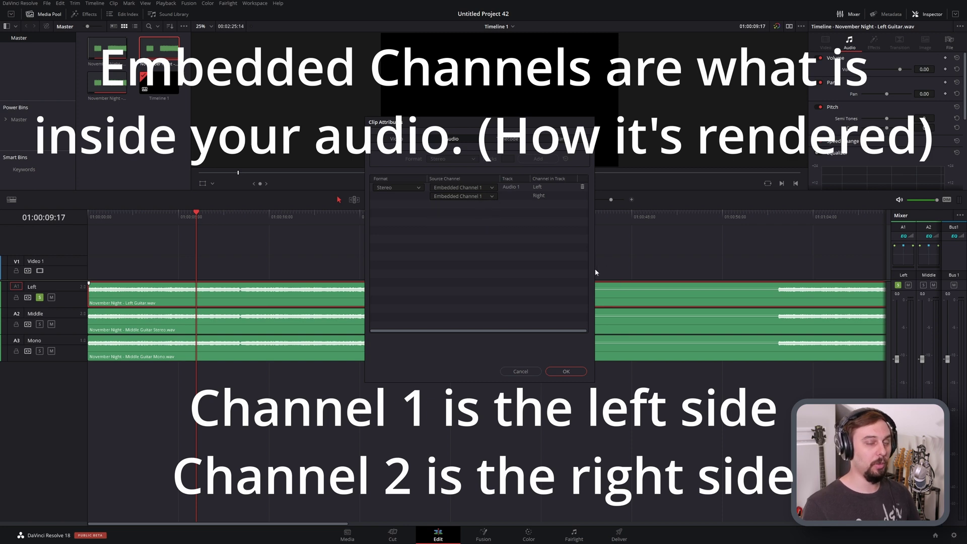
click(574, 374)
key(space)
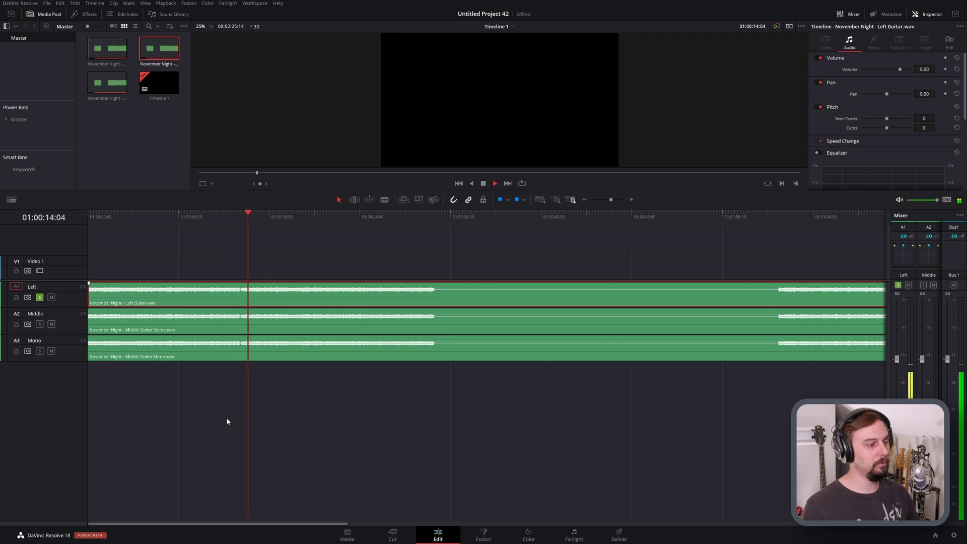
key(space)
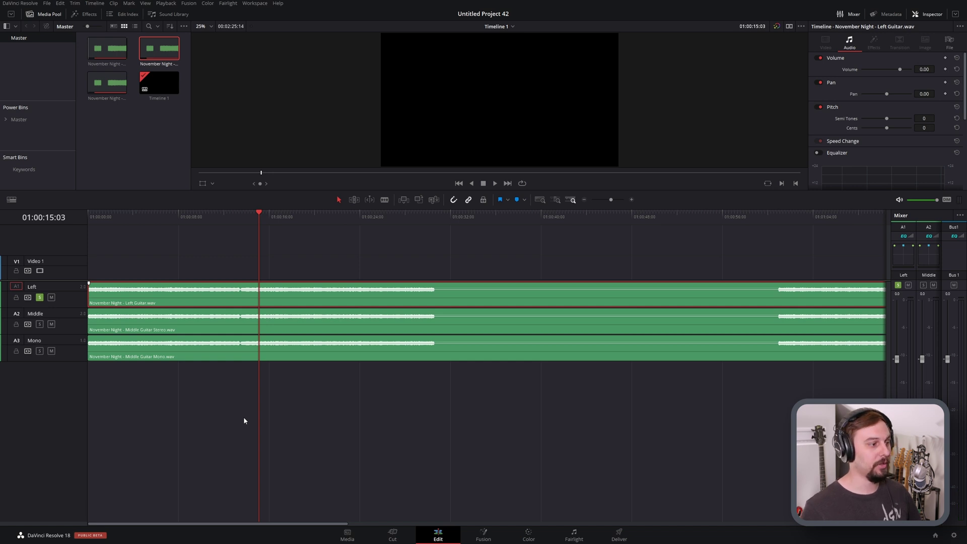
- Solo the Middle guitar track on A2 and jump the playhead to 01:00:18:00
click(40, 324)
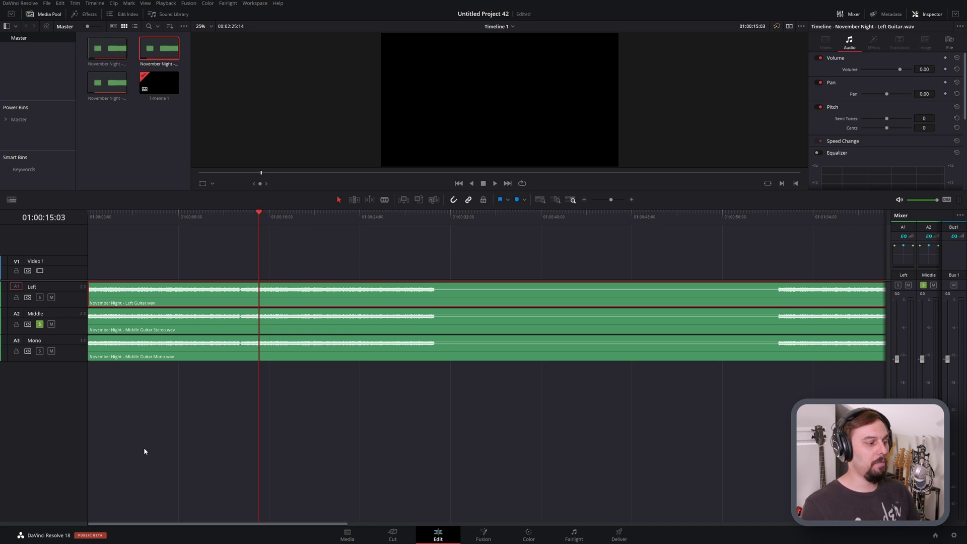
text(1800)
key(Return)
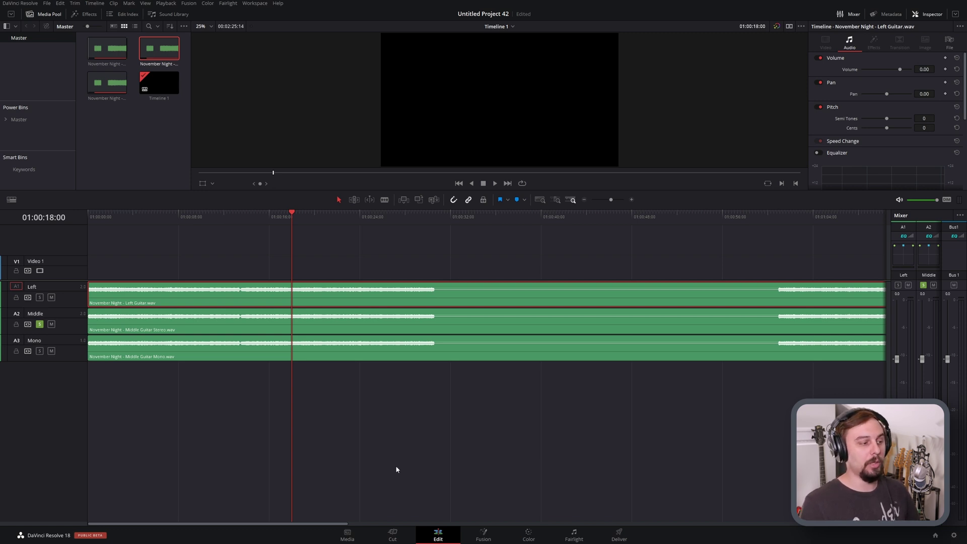
click(267, 329)
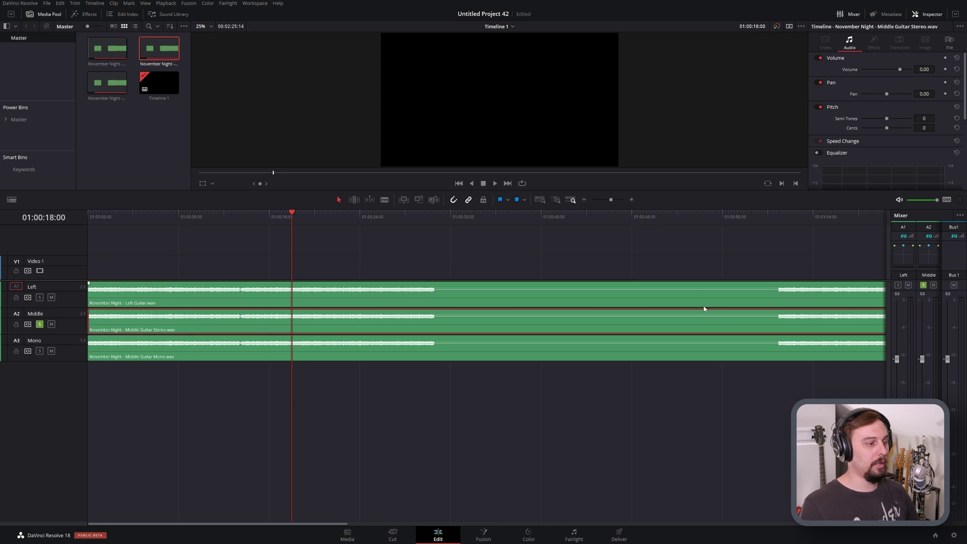
click(927, 13)
click(927, 14)
drag(887, 95, 530, 125)
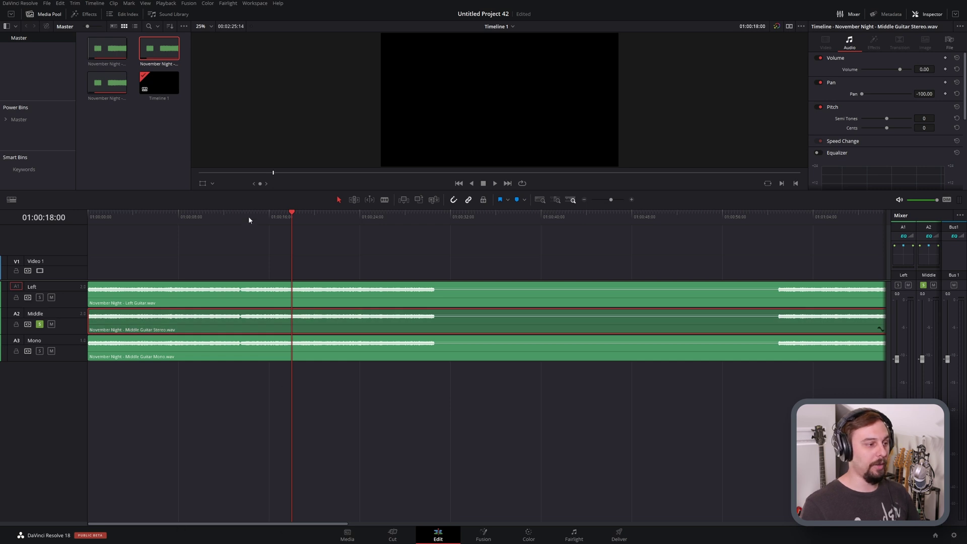
key(space)
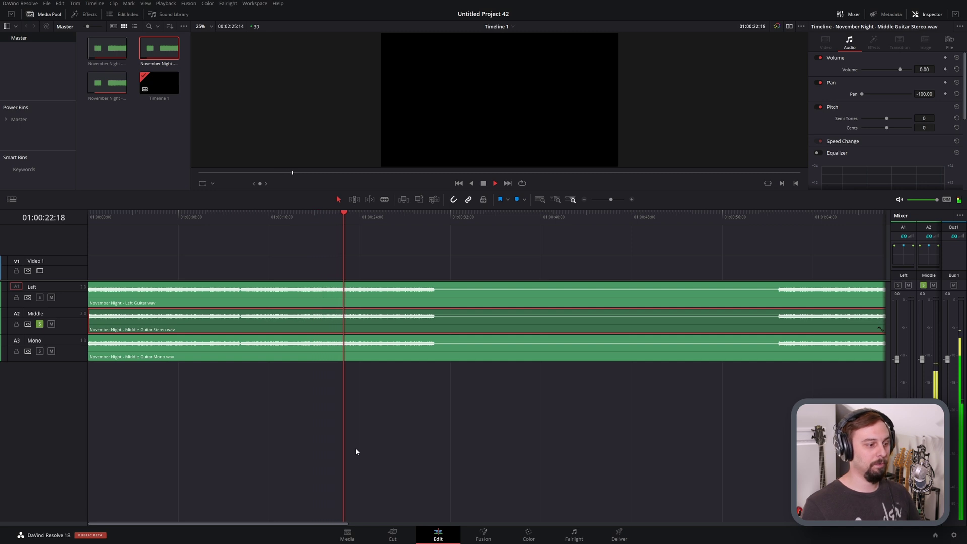
key(space)
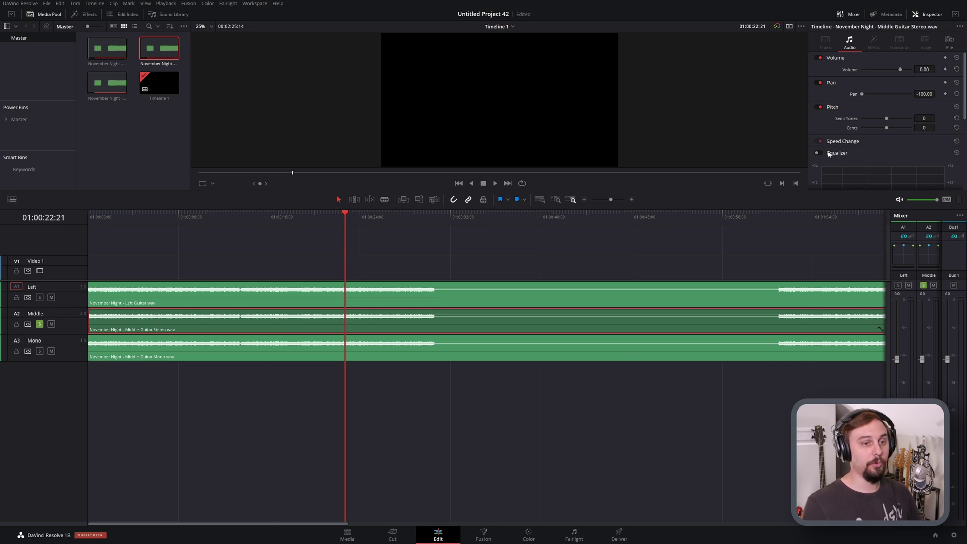
click(957, 93)
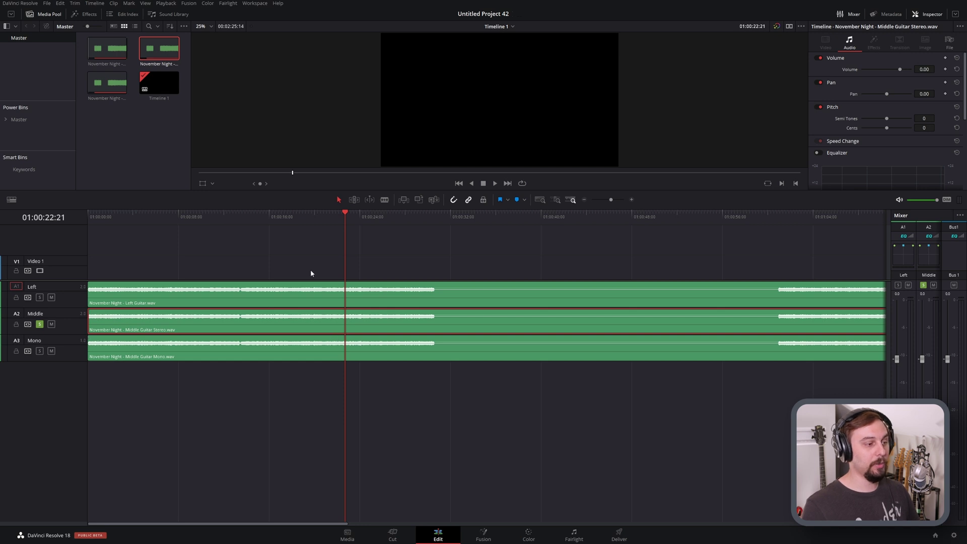
key(Home)
key(space)
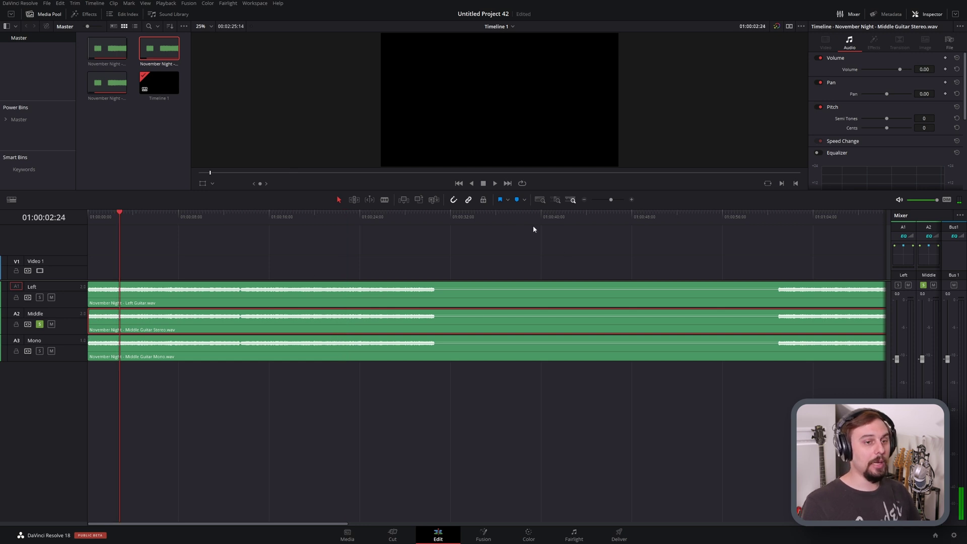
right_click(81, 314)
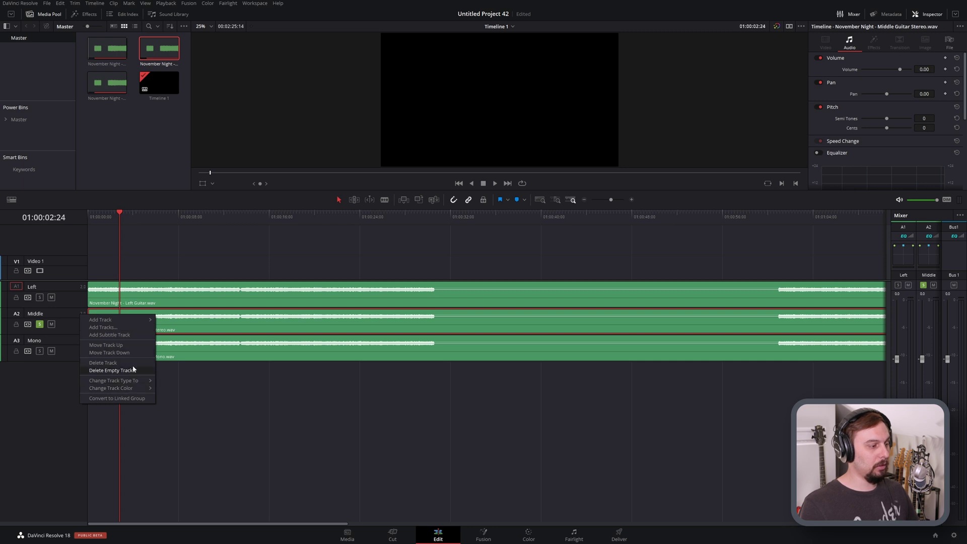
click(194, 380)
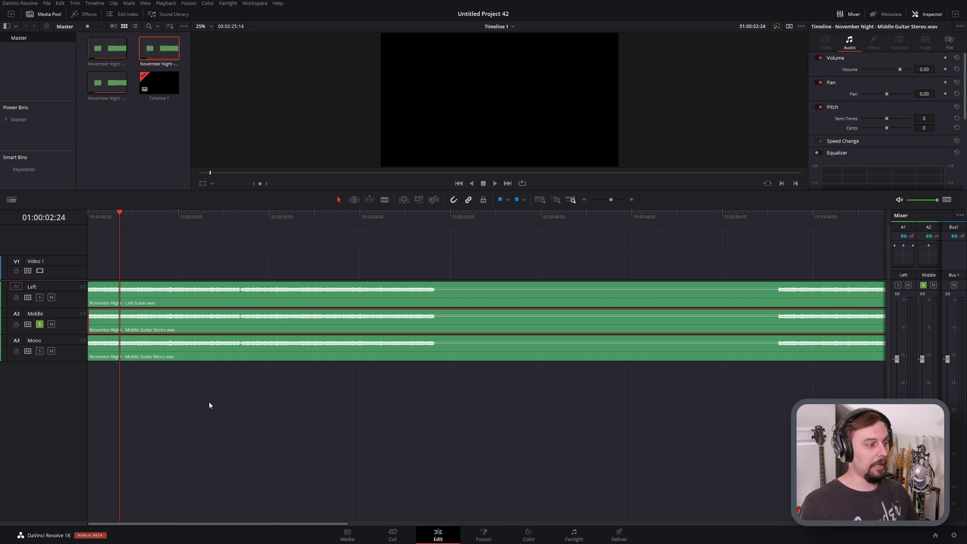
key(space)
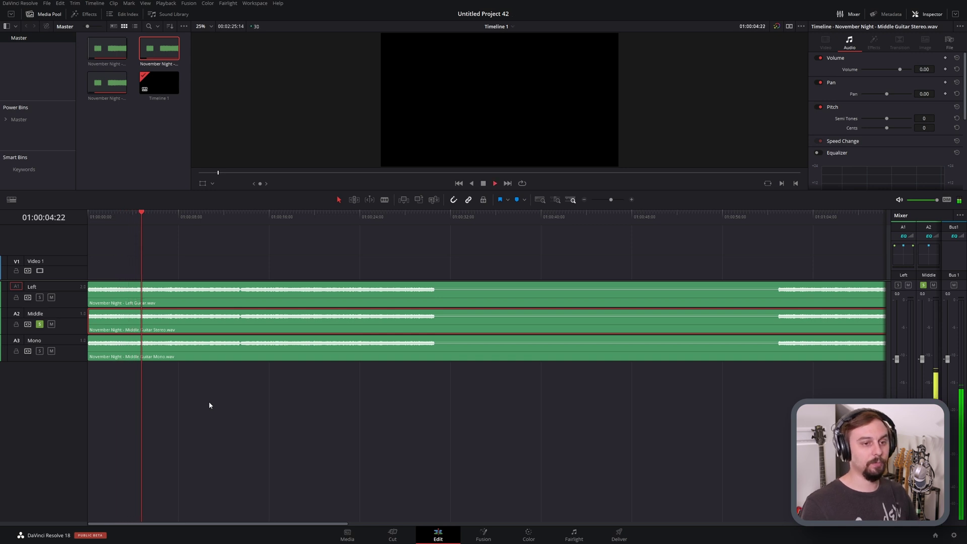
key(space)
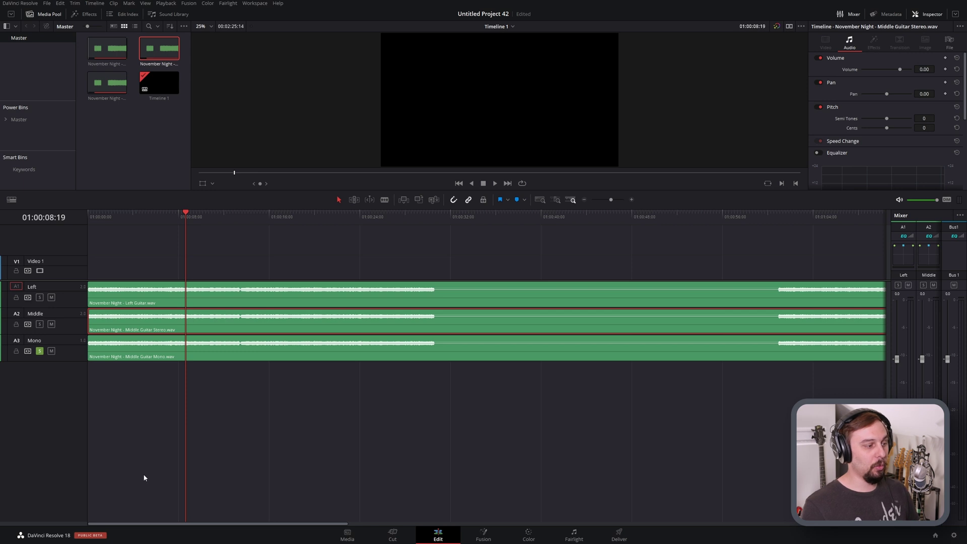
- Widen the mixer to reveal the Mono A3 channel strip while playing the guitars
key(space)
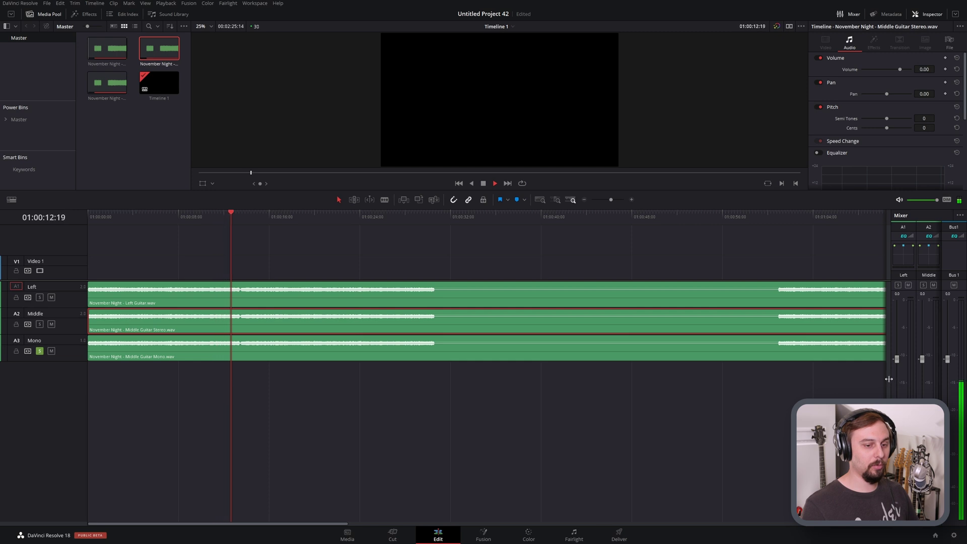
drag(892, 381, 867, 381)
key(space)
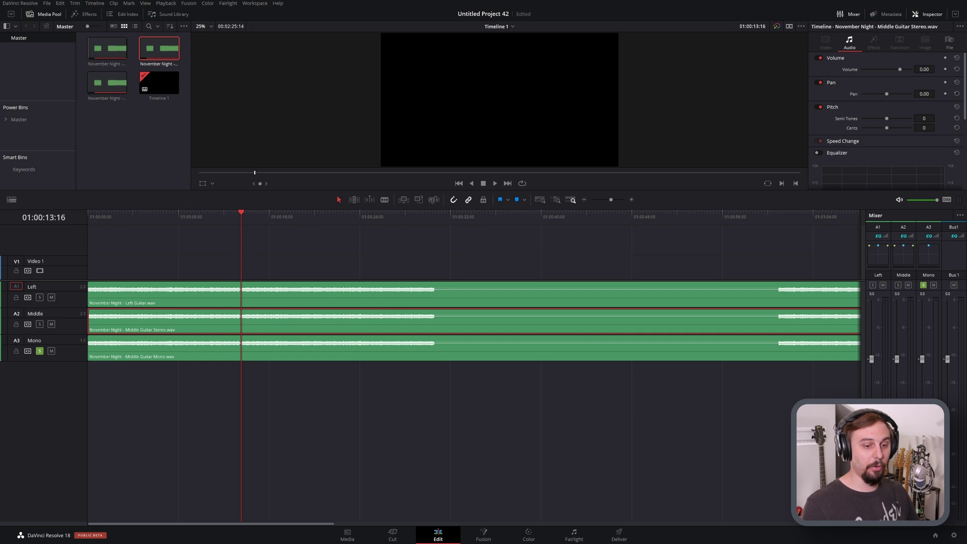
key(space)
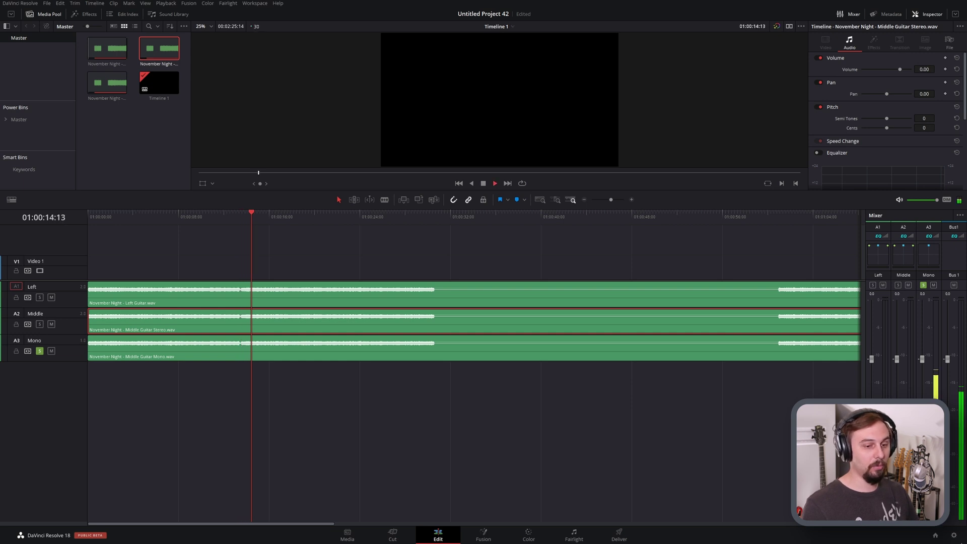
key(space)
- Play the Middle track soloed instead of Mono, then make Mono the only soloed track again
click(40, 324)
click(40, 351)
key(space)
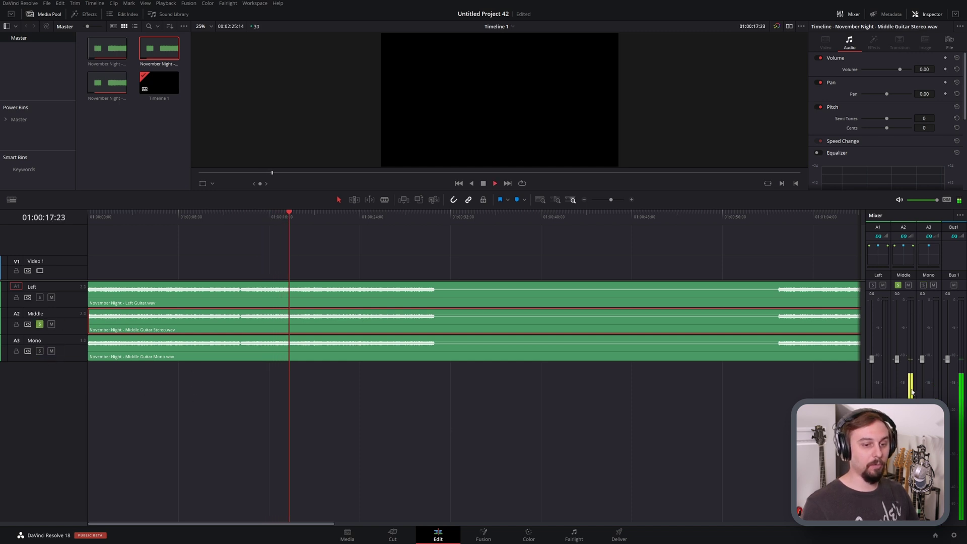
key(space)
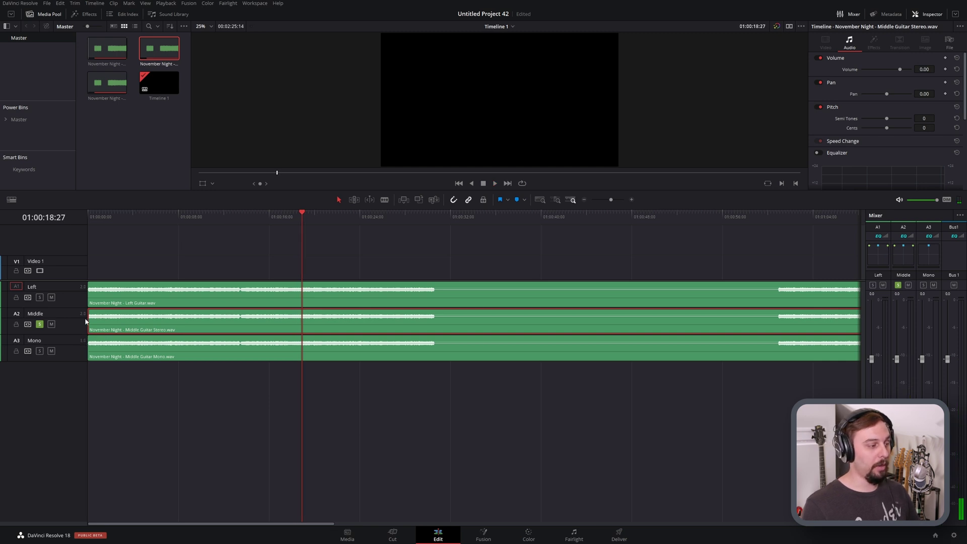
click(39, 351)
click(40, 325)
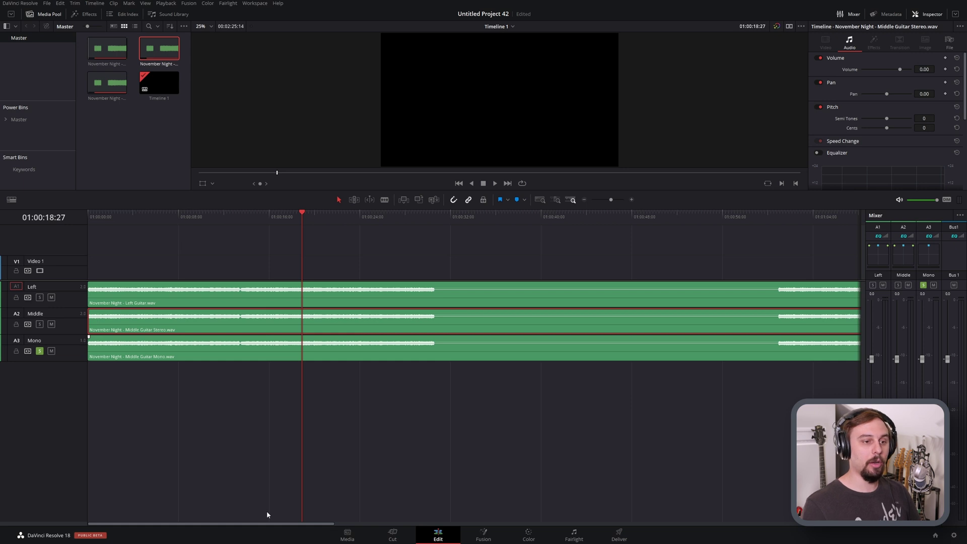
- Pan the Mono clip on A3 to -100 in the Inspector, listen, then reset the pan to 0
click(267, 353)
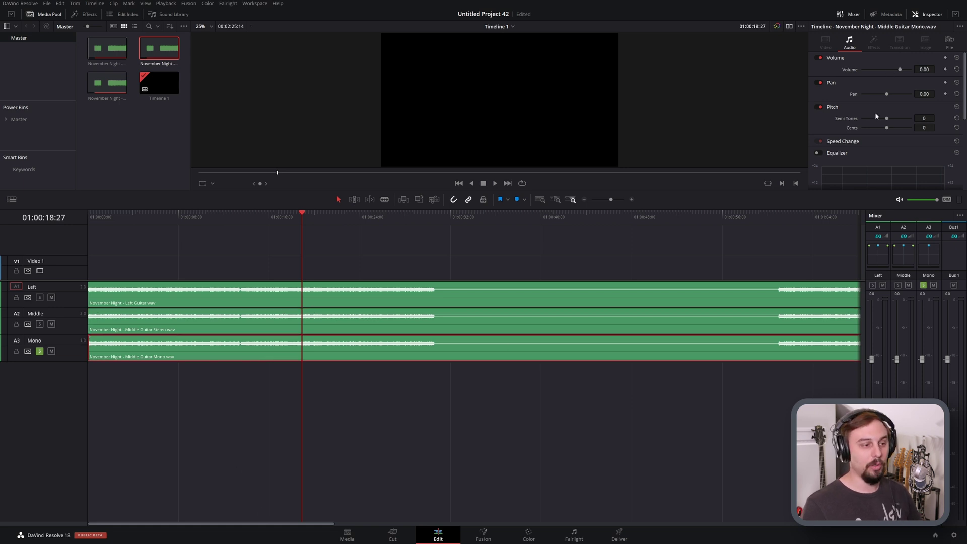
drag(894, 97, 730, 104)
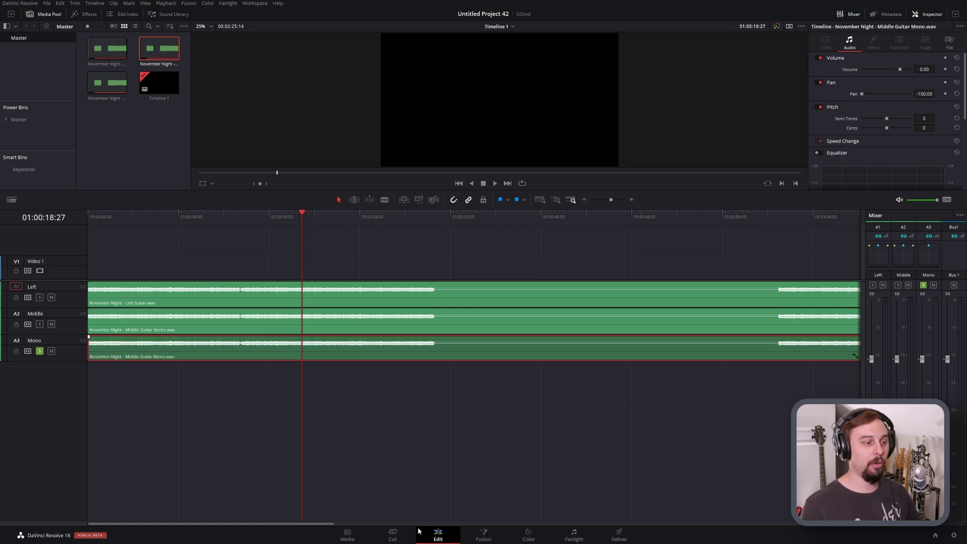
key(space)
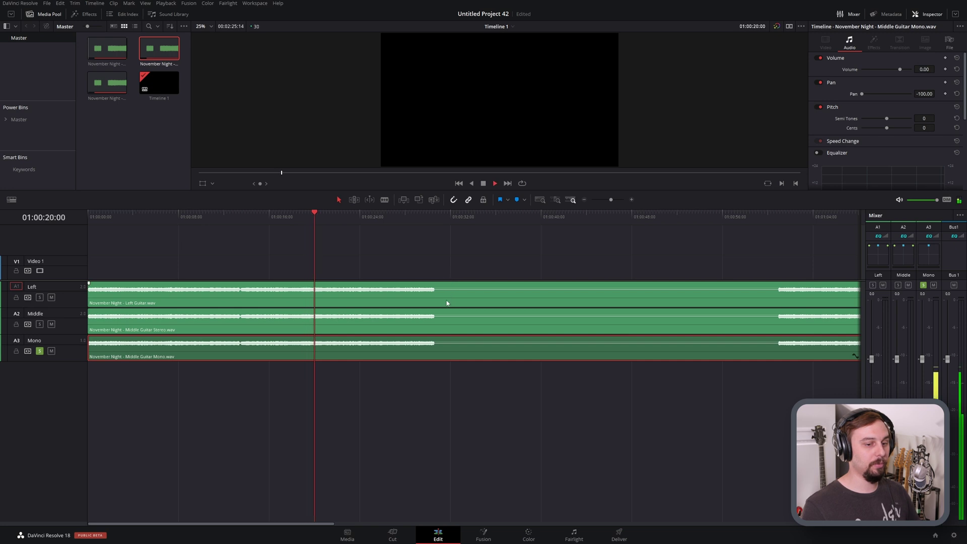
key(space)
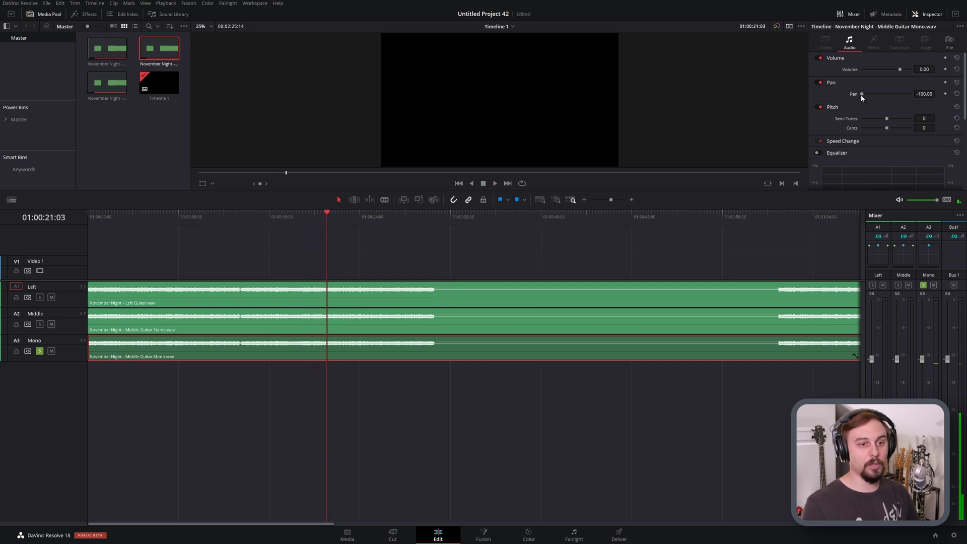
click(957, 93)
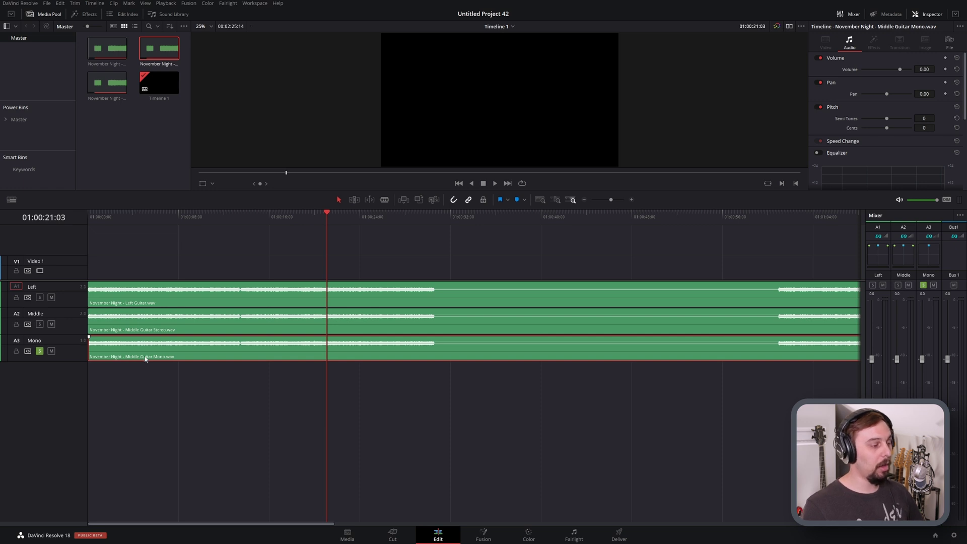
- Copy the Mono clip onto Audio 4 and pan the original A3 clip hard left to -100
drag(145, 359, 151, 380)
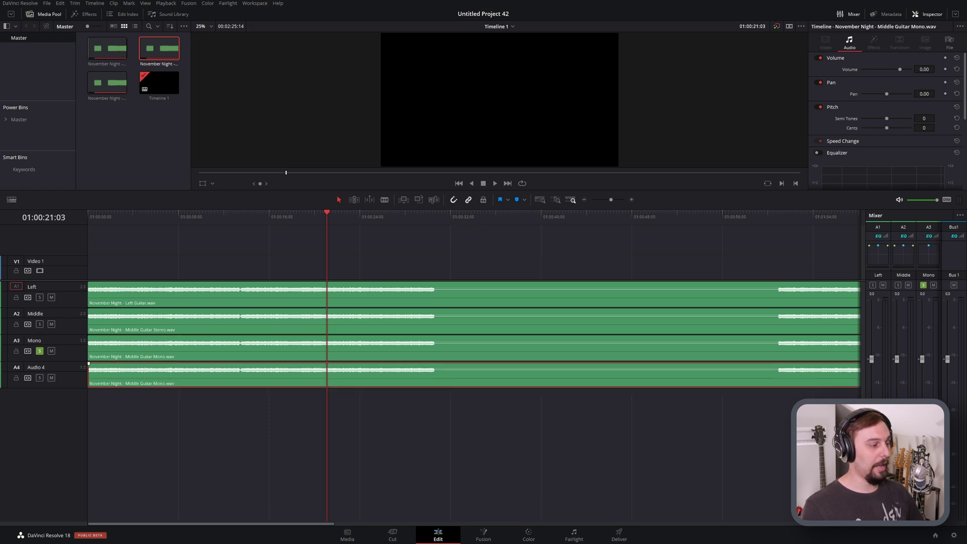
click(203, 355)
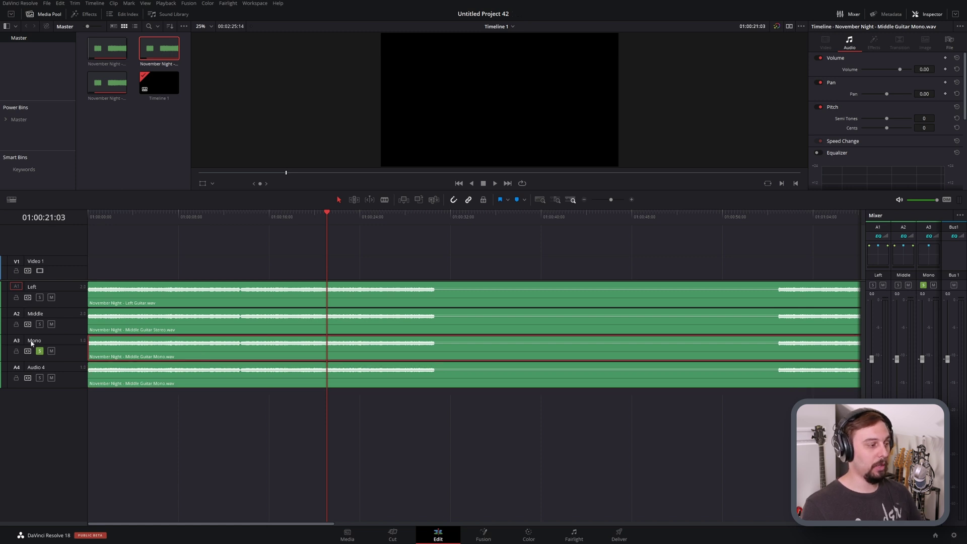
drag(887, 94, 803, 101)
- Pan the Audio 4 copy hard right to 100 and play the pair from about 01:00:17:24
click(234, 386)
drag(887, 94, 927, 95)
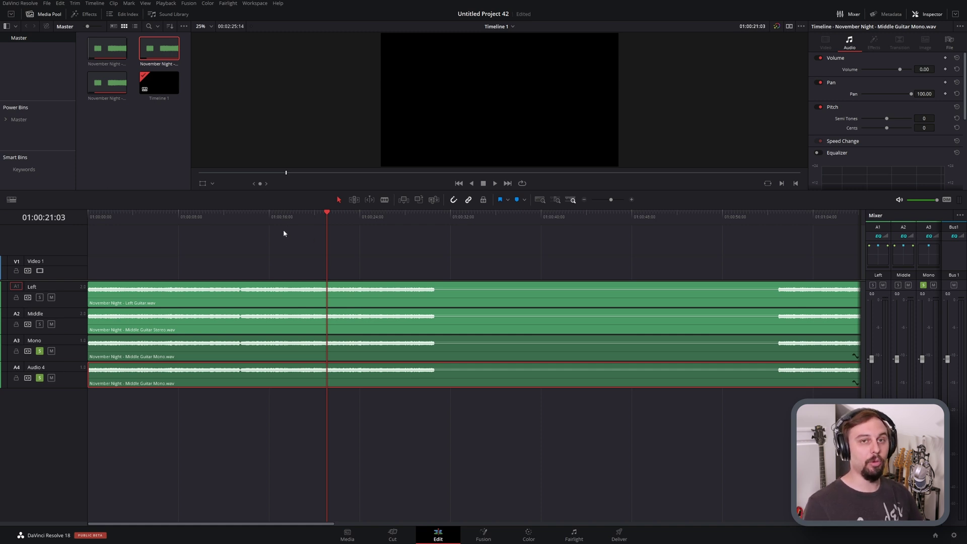
click(290, 218)
key(space)
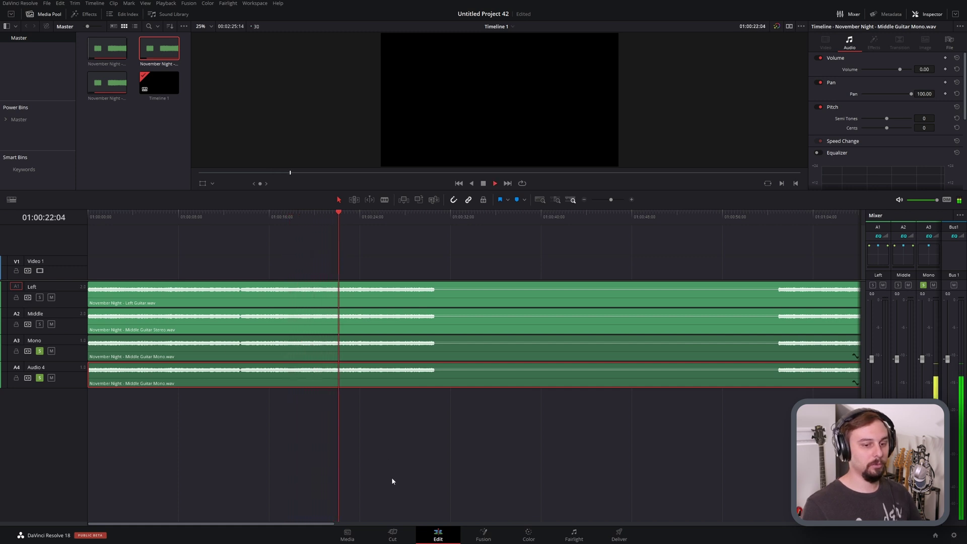
key(space)
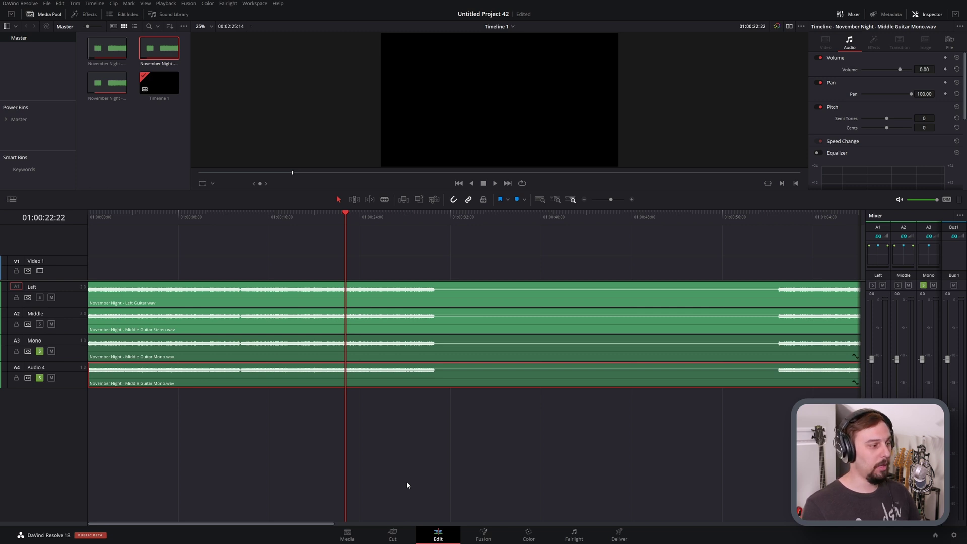
- Unsolo the Mono A3 and Audio 4 tracks and solo the Middle track on A2
click(40, 352)
click(40, 378)
click(39, 324)
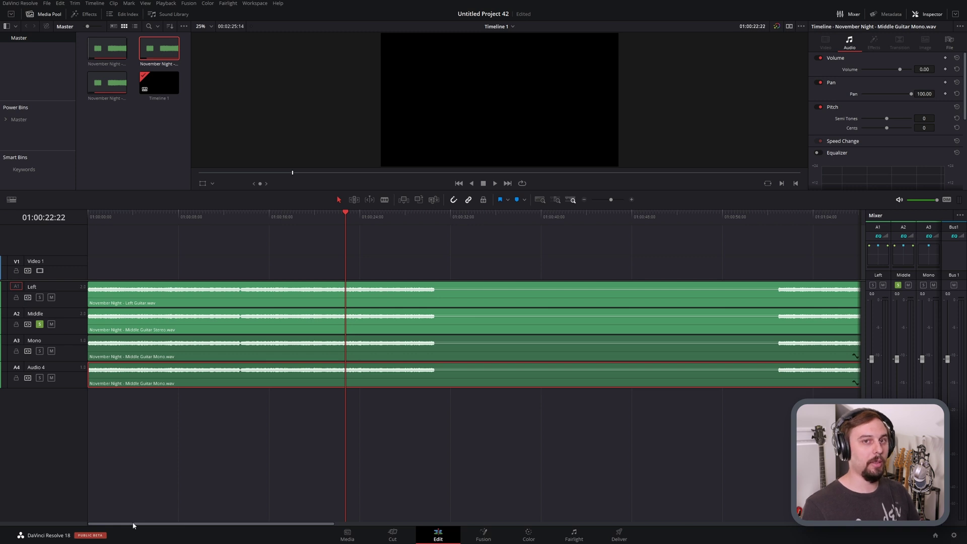
- On the Fairlight page, stop playback and open the Middle track's effects list at the Surround category
click(574, 534)
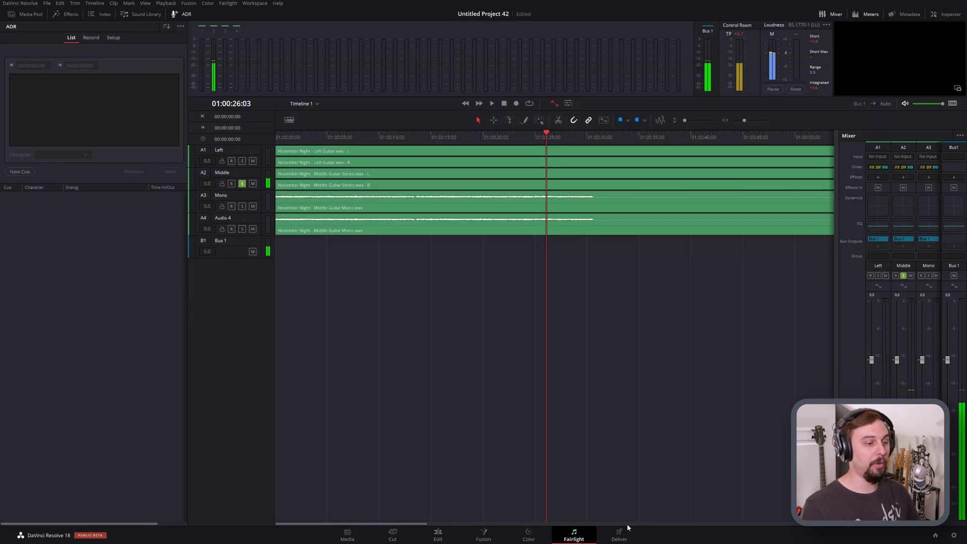
key(space)
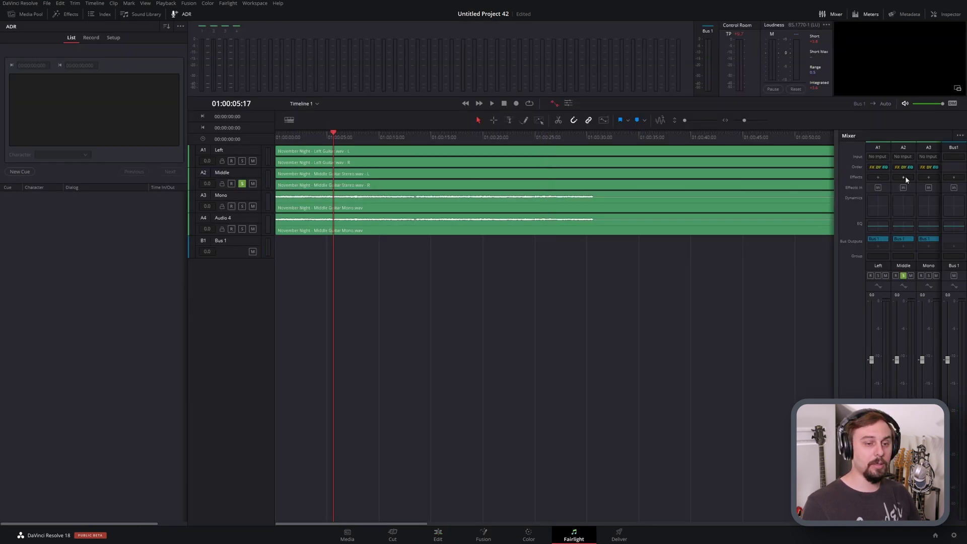
click(904, 177)
mouse_move(945, 300)
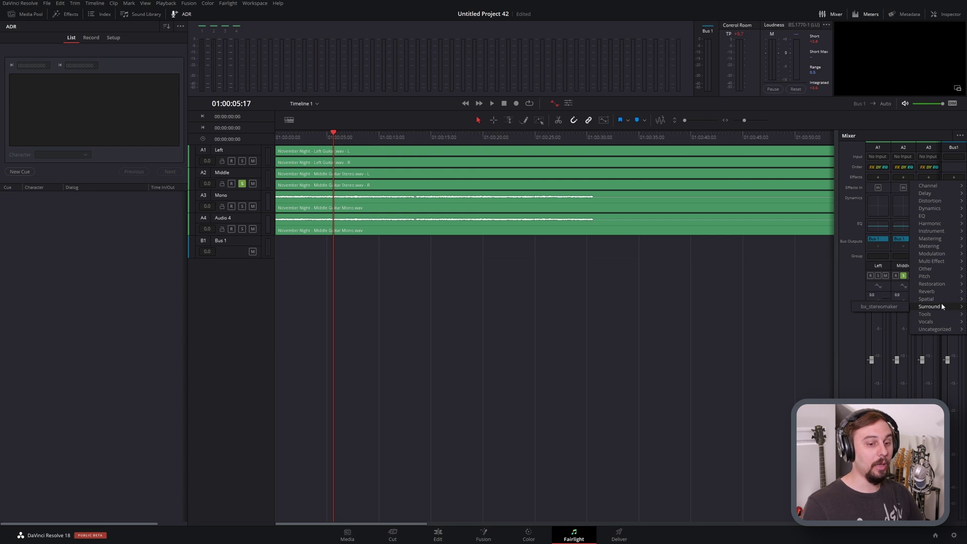
- Insert bx_stereomaker on the Middle track and move its plugin window lower
click(881, 307)
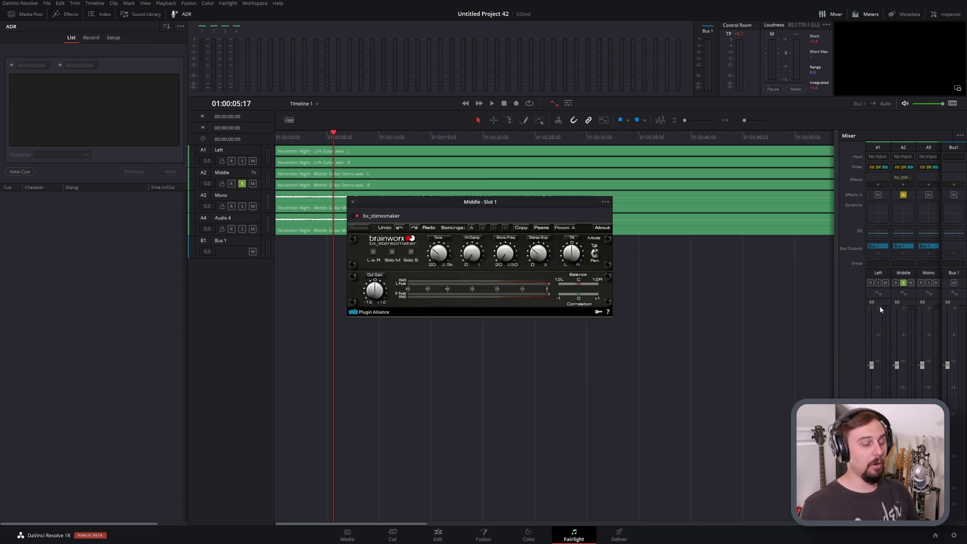
click(434, 258)
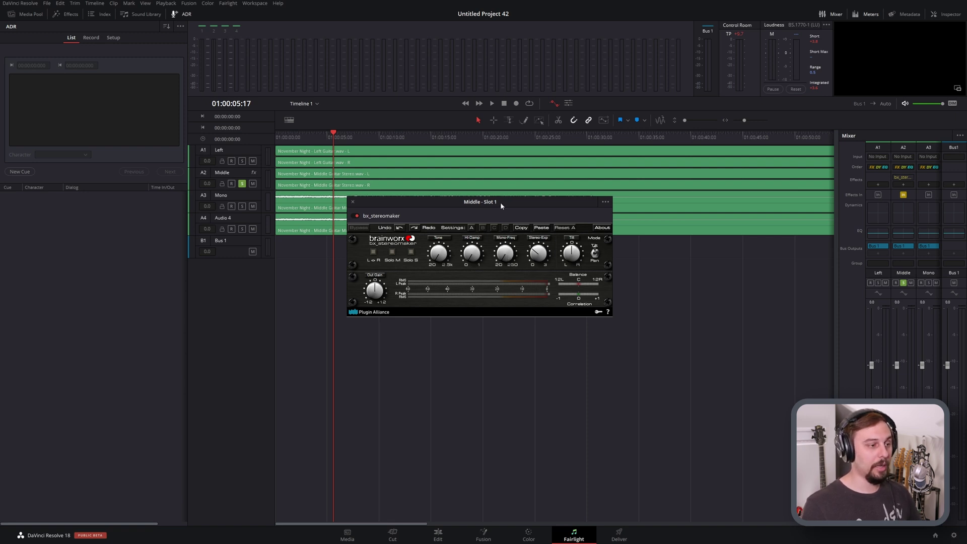
drag(501, 202, 463, 289)
- Raise Stereo-Exp to about +156%, save the project with Ctrl+S, and play the widened guitar
drag(503, 347, 508, 337)
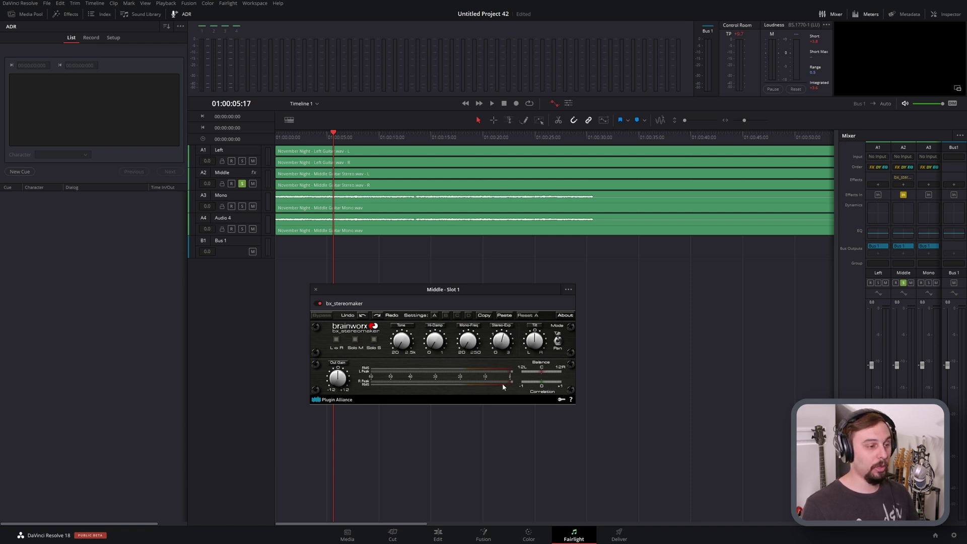
key(ctrl+s)
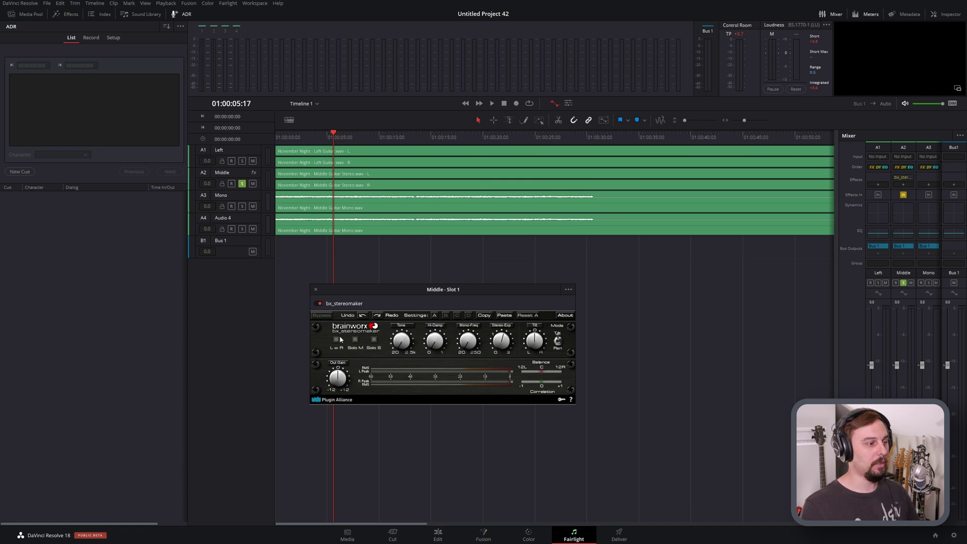
key(space)
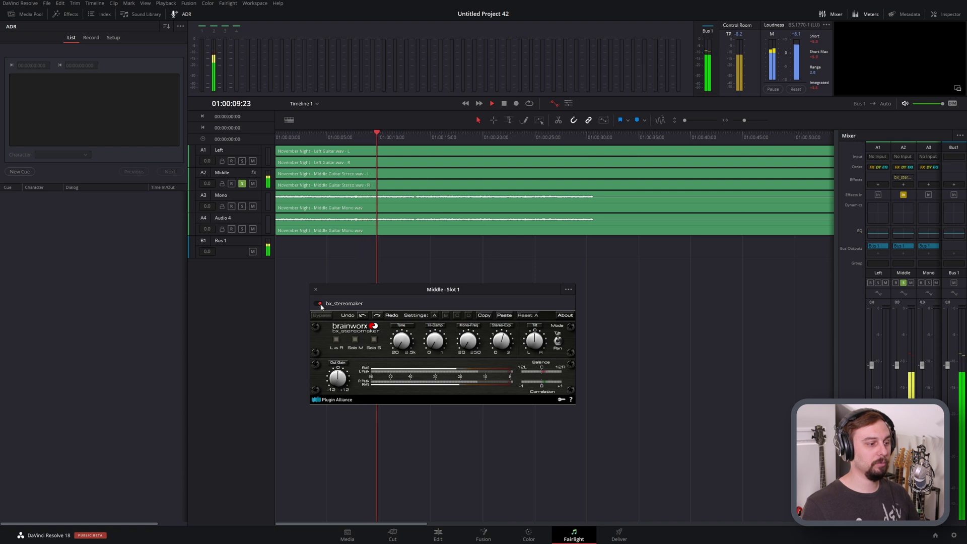
key(space)
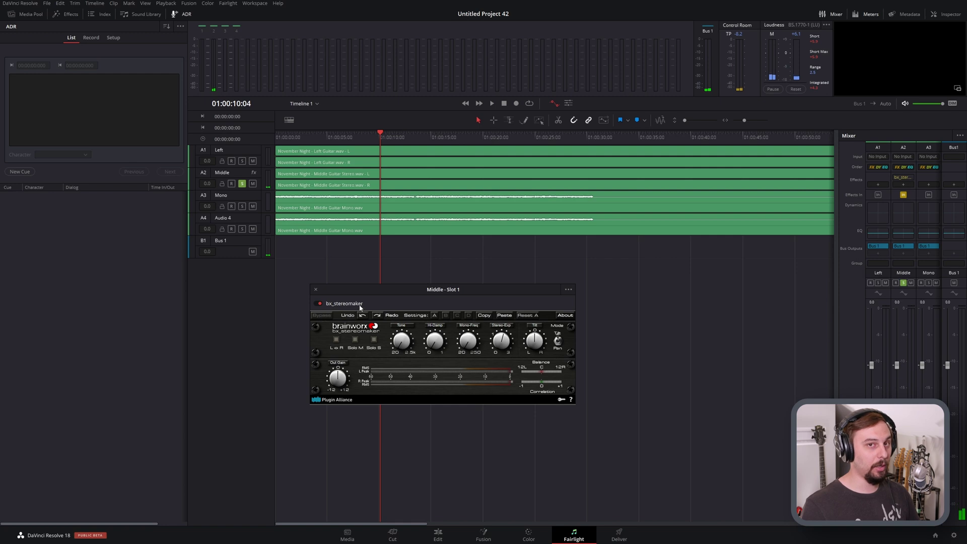
- Toggle bx_stereomaker off and on during playback to compare dry and widened Middle guitar, ending with it on
click(317, 304)
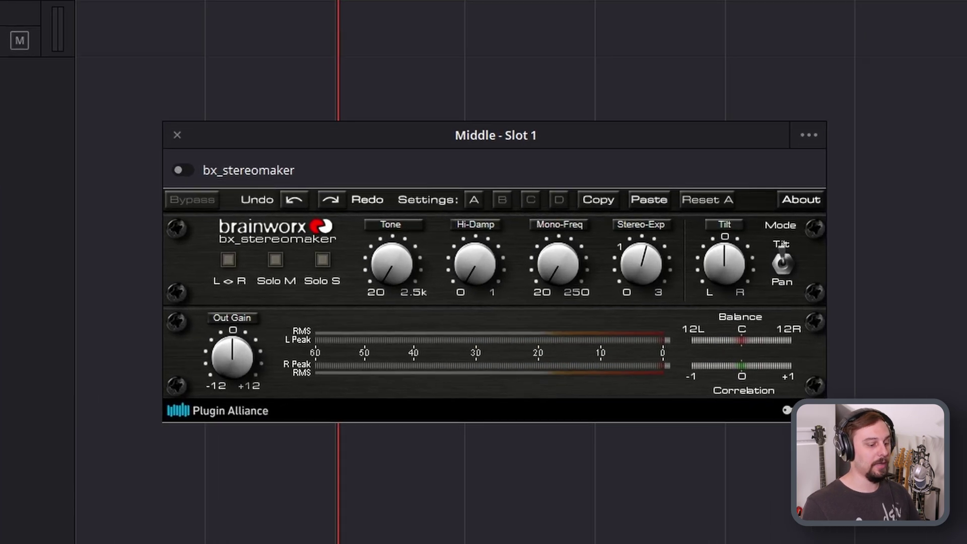
key(space)
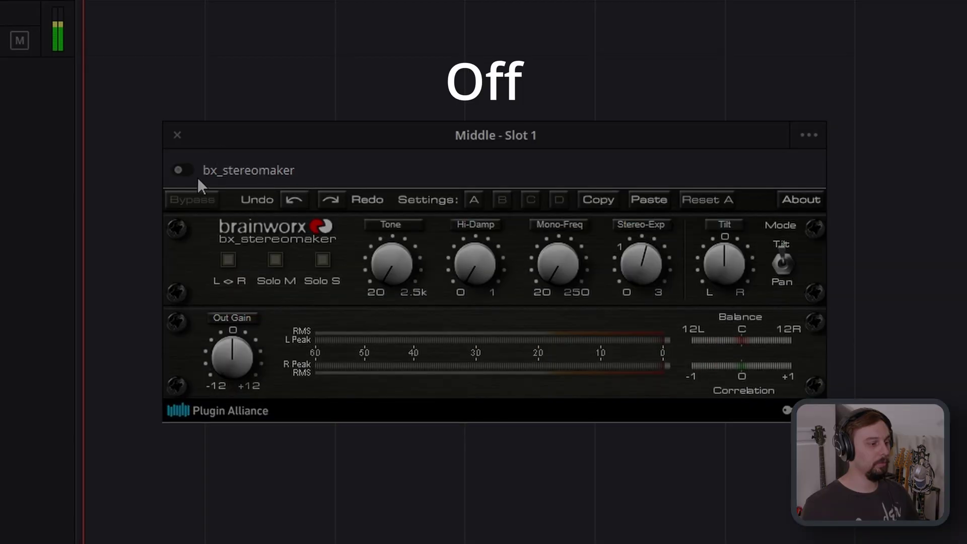
click(182, 170)
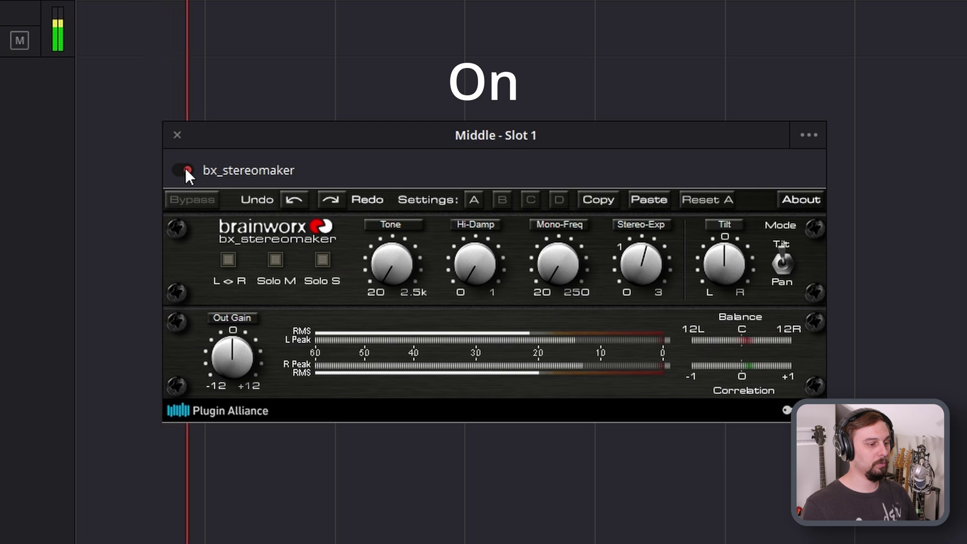
click(184, 170)
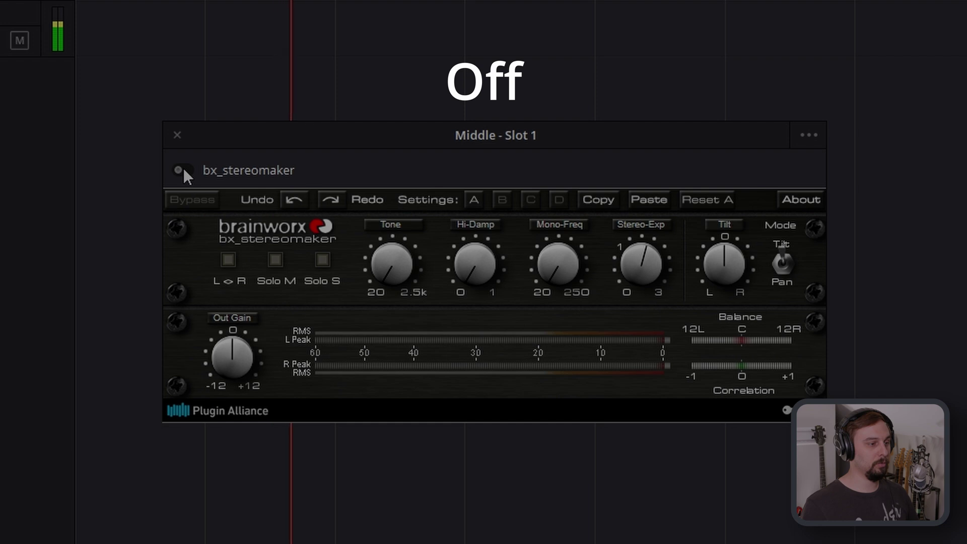
click(184, 170)
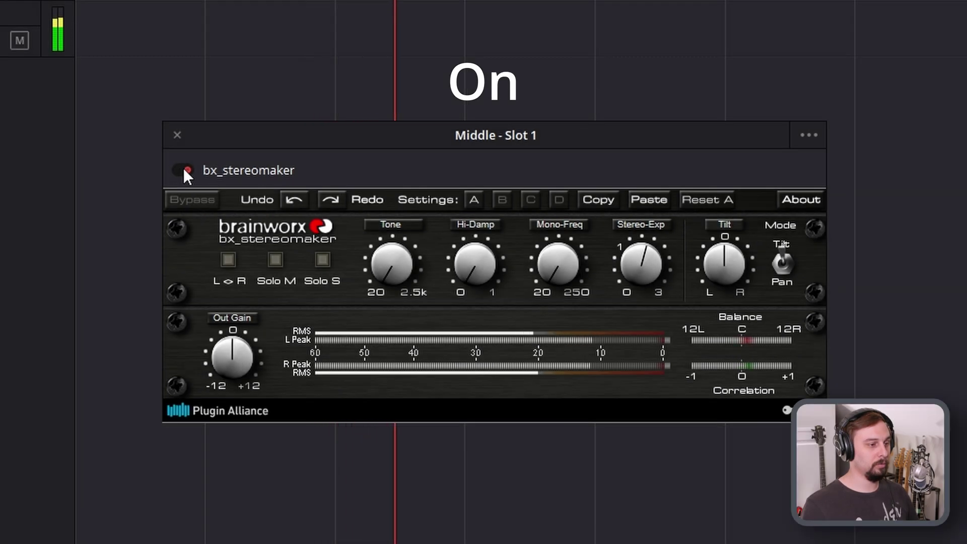
click(184, 170)
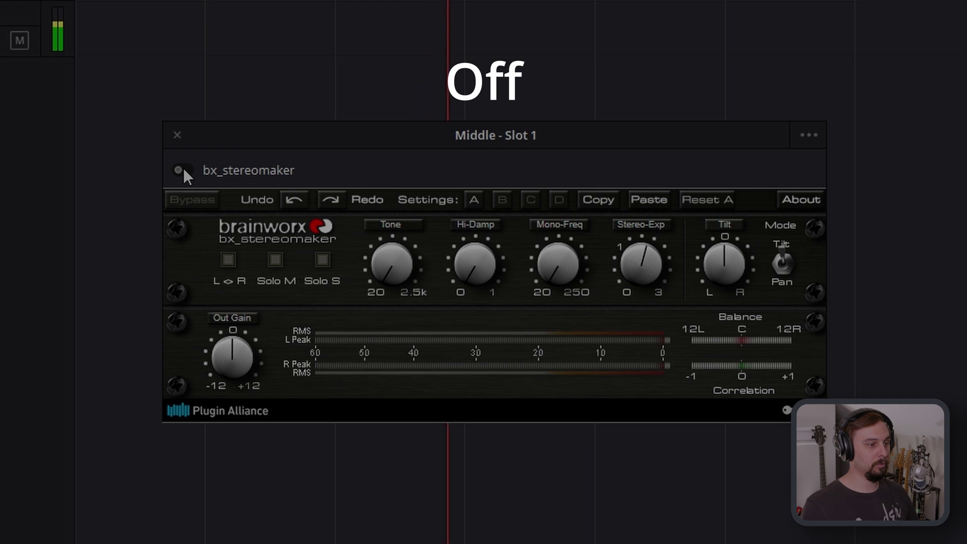
click(184, 171)
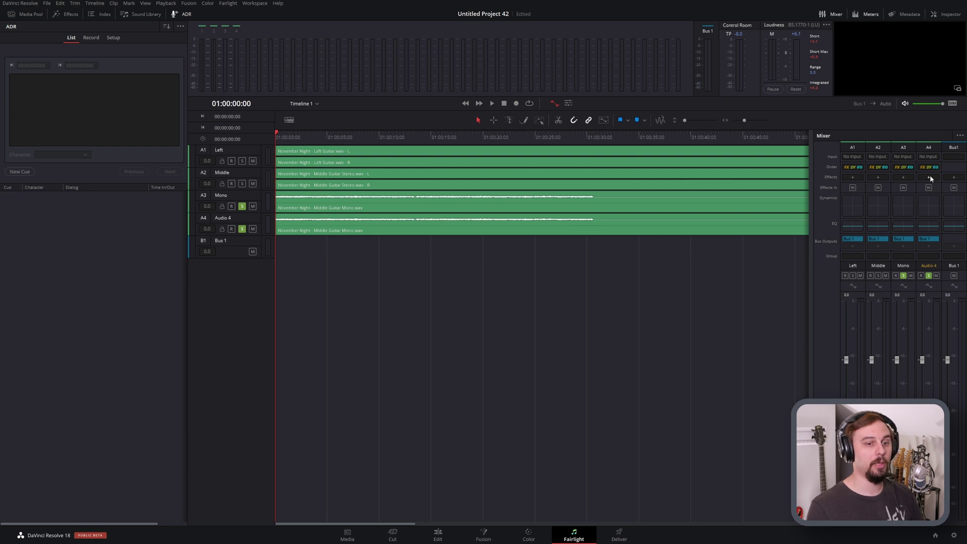
- Insert iZotope Relay from the Spatial effects into Audio 4's first effects slot
click(930, 177)
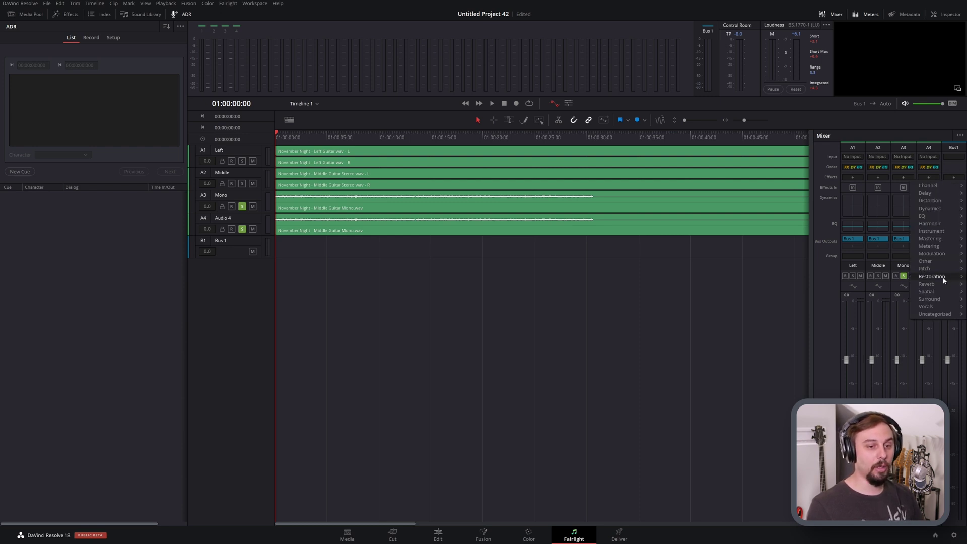
mouse_move(931, 280)
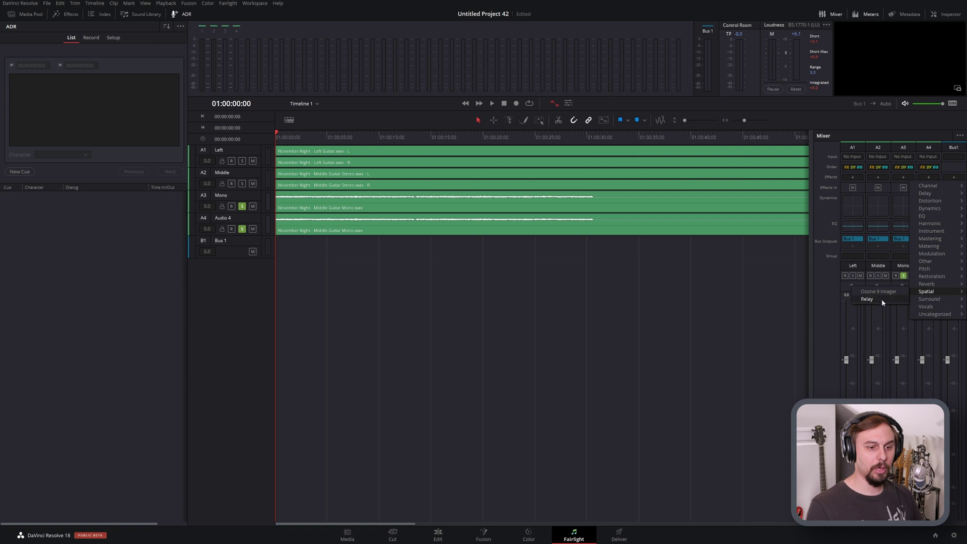
click(881, 298)
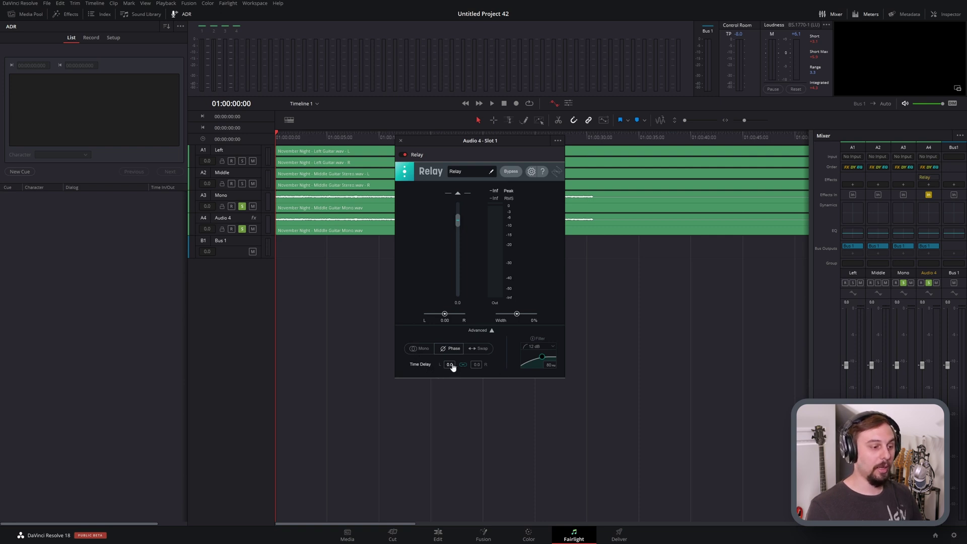
- Give Audio 4's Relay a 1.0 ms time delay on both left and right channels
click(450, 365)
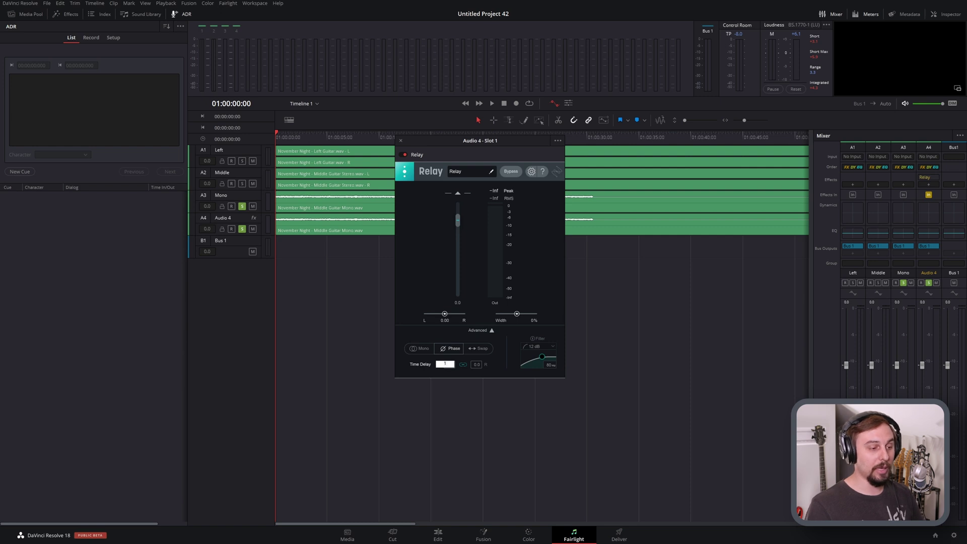
key(Return)
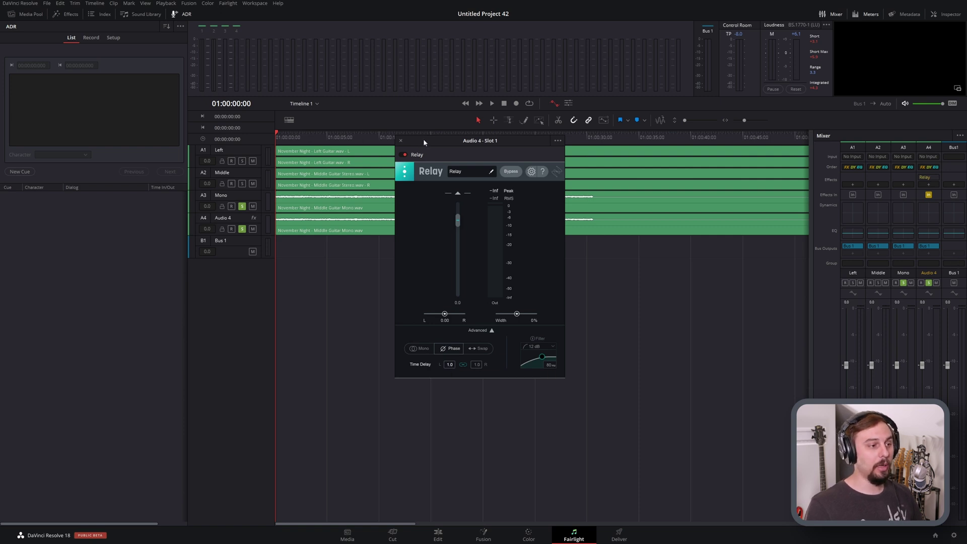
drag(424, 142, 521, 160)
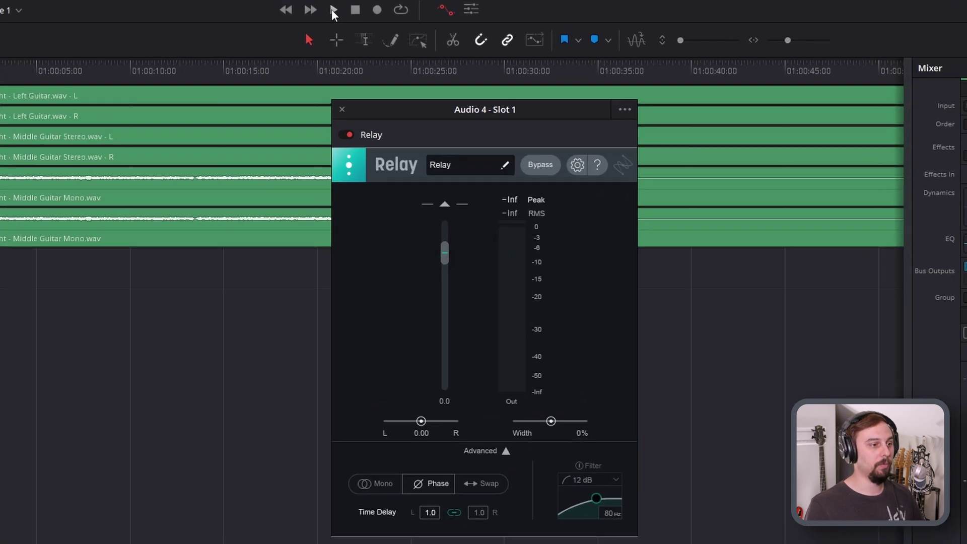
- Play the guitars while bypassing Relay twice to compare, leaving it enabled
key(space)
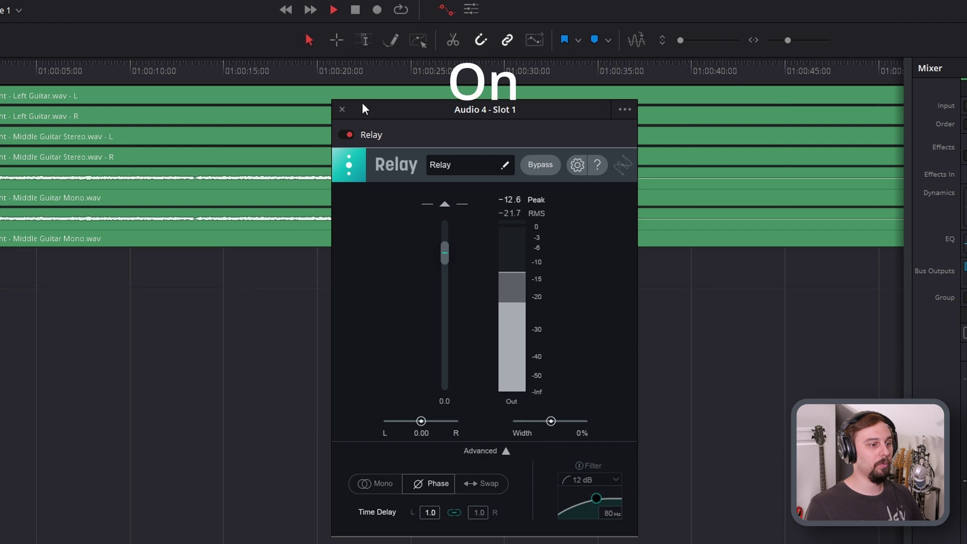
click(348, 134)
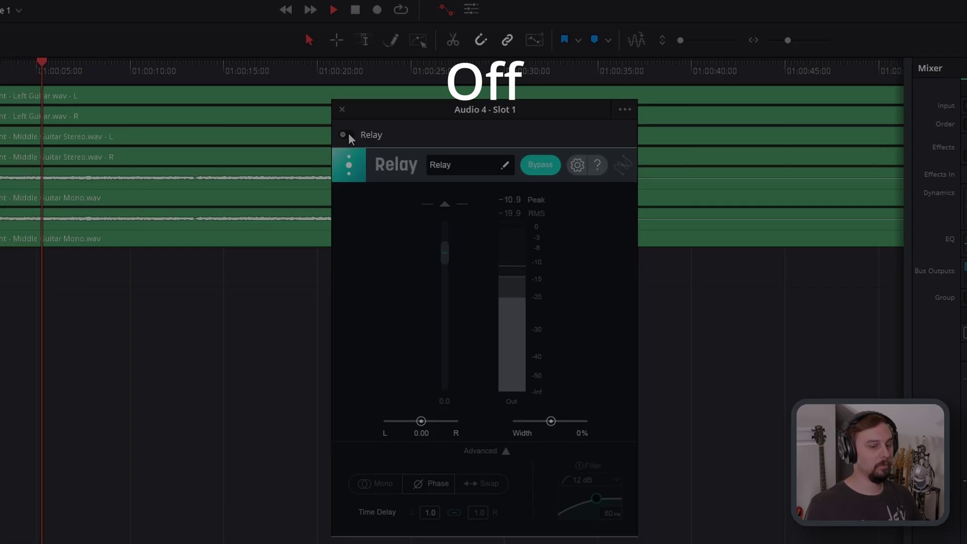
click(349, 134)
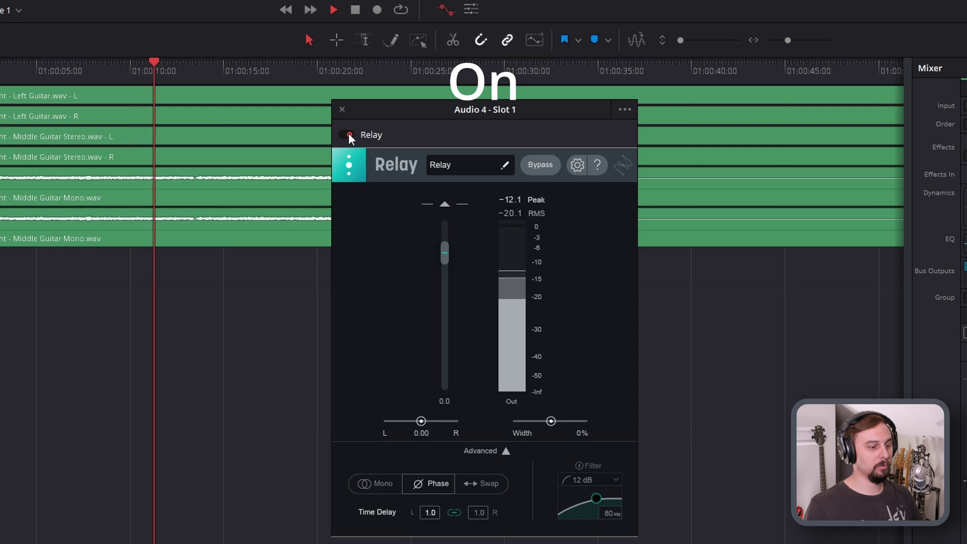
click(349, 134)
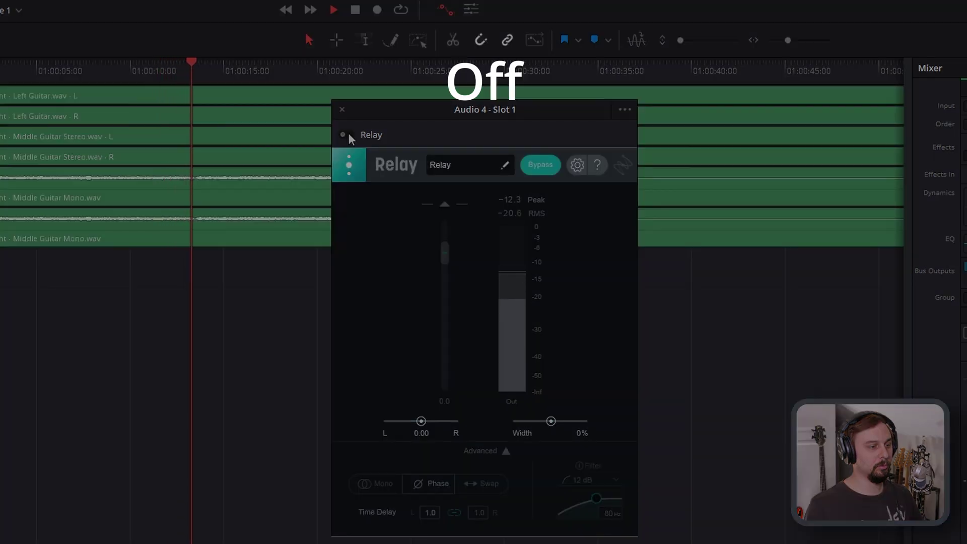
click(349, 134)
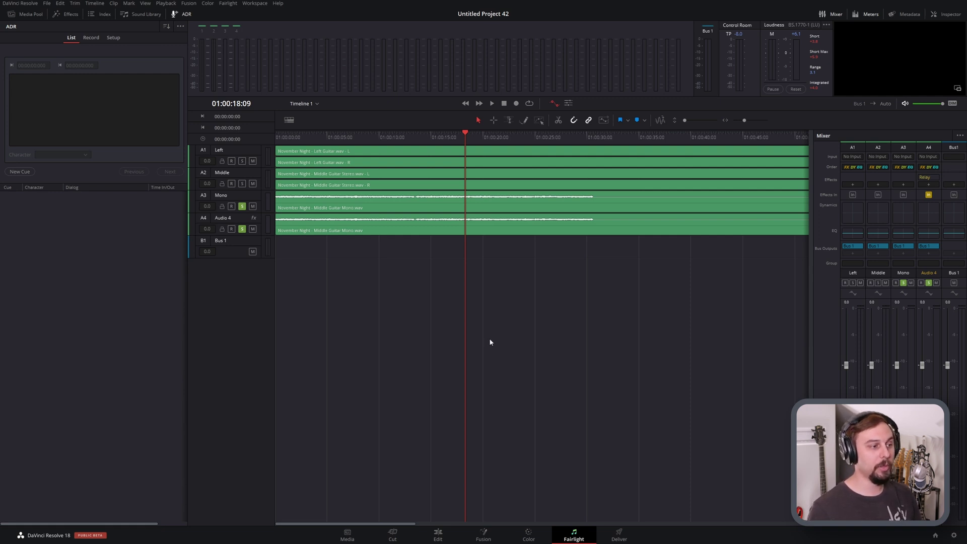
- On the Edit page, duplicate the Middle and Mono guitar tracks as Audio 3 and Audio 5, soloing Audio 3
click(438, 536)
right_click(79, 326)
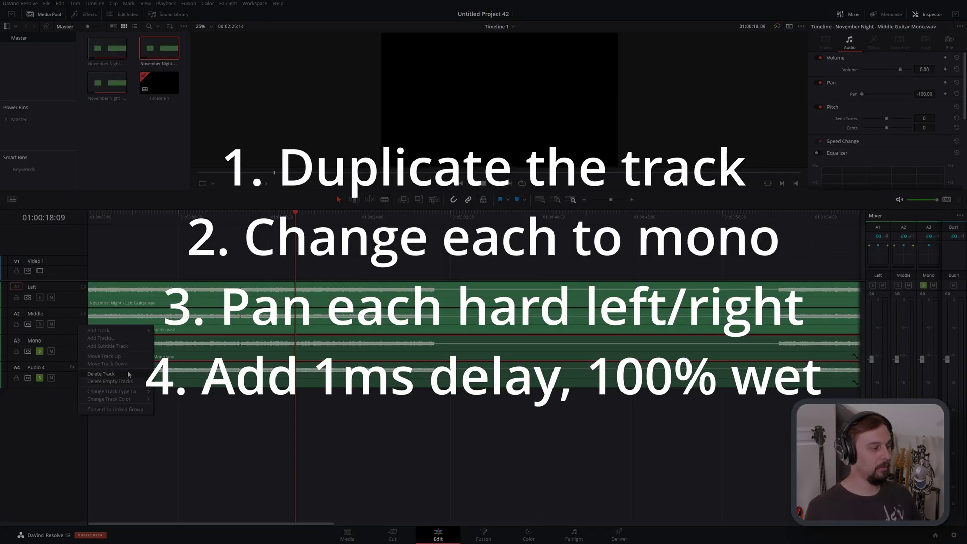
key(Escape)
right_click(80, 384)
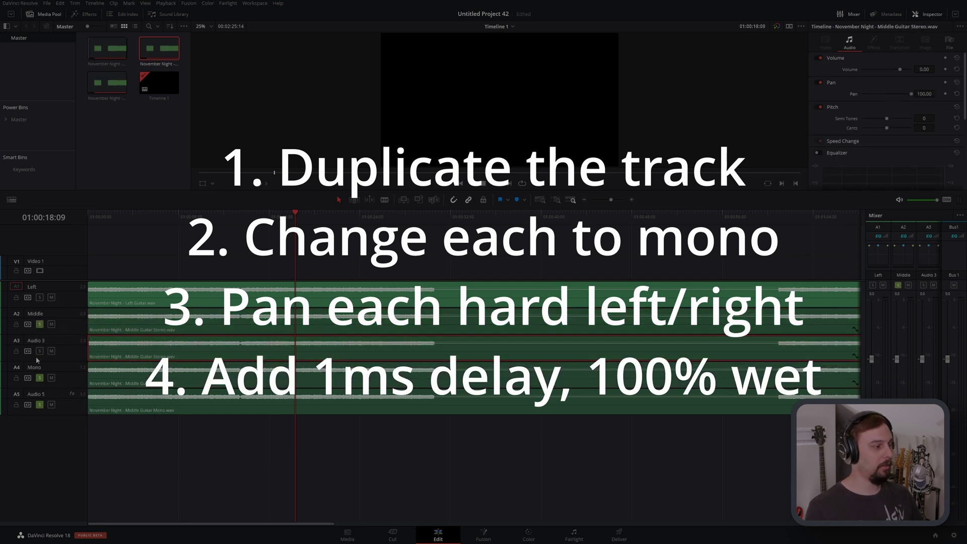
click(40, 351)
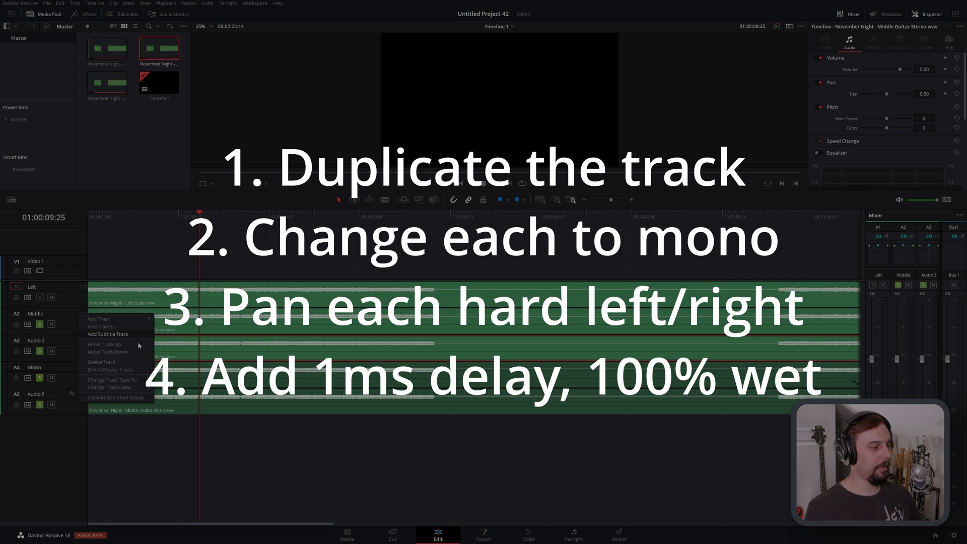
right_click(85, 344)
click(154, 398)
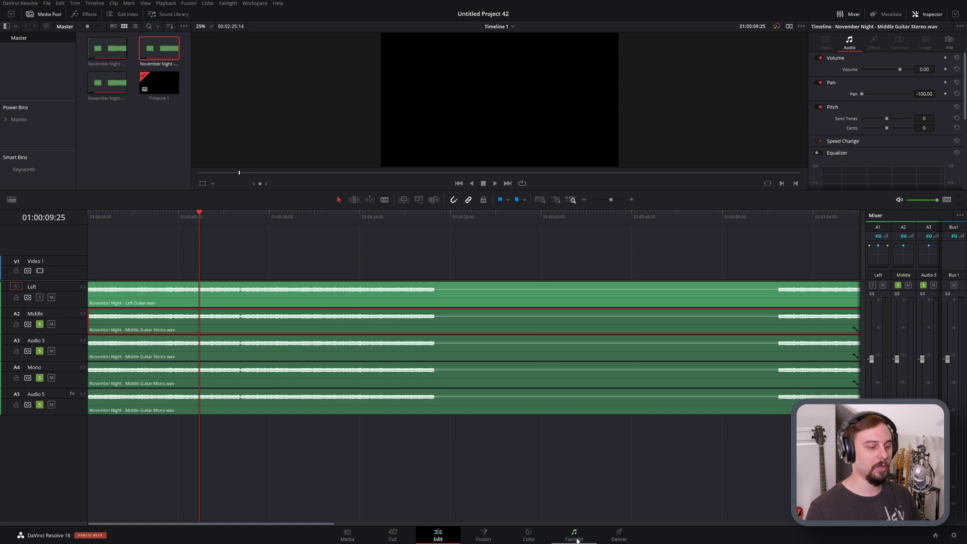
- On the Fairlight page, unsolo the Middle and Audio 3 tracks
click(574, 535)
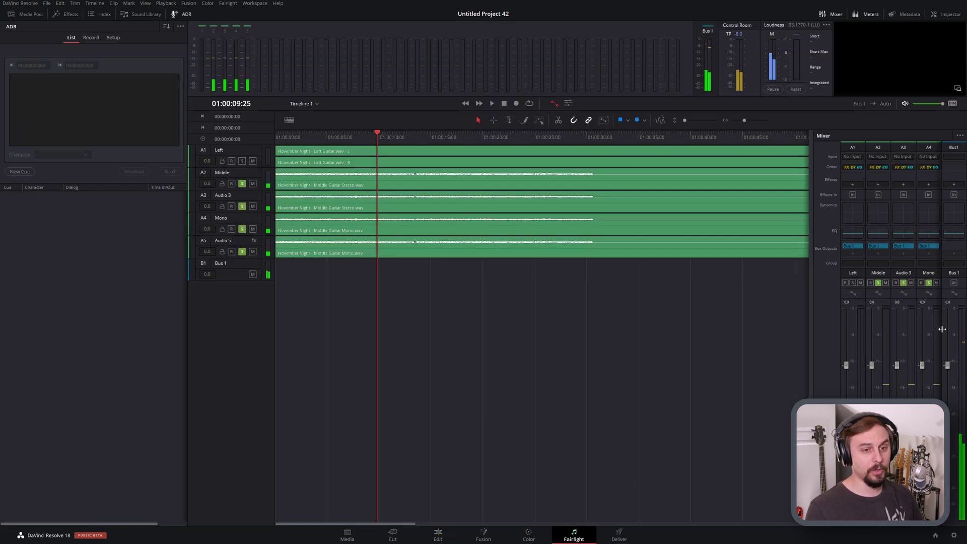
click(878, 283)
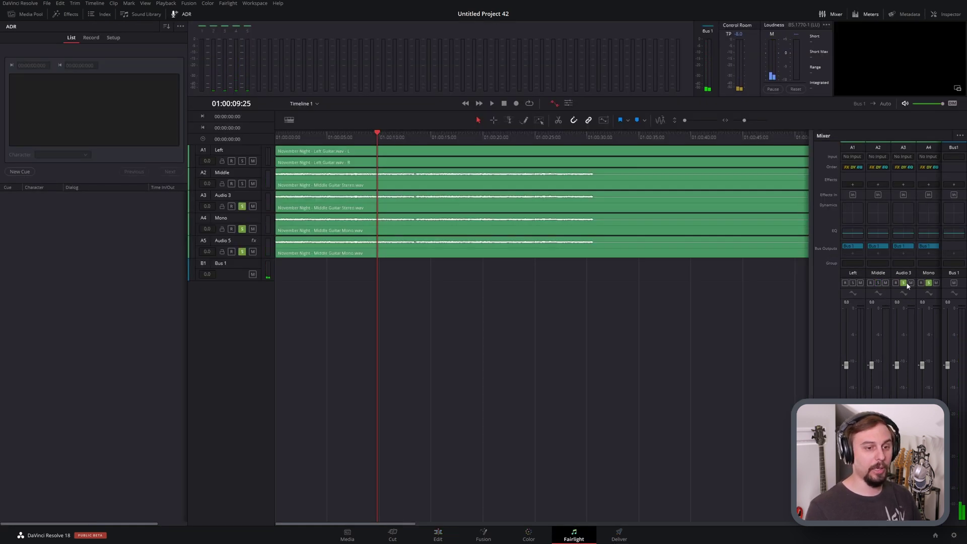
click(903, 283)
- Delete the Relay plugin from Audio 5 and return to the Edit page
drag(811, 314, 737, 313)
click(935, 178)
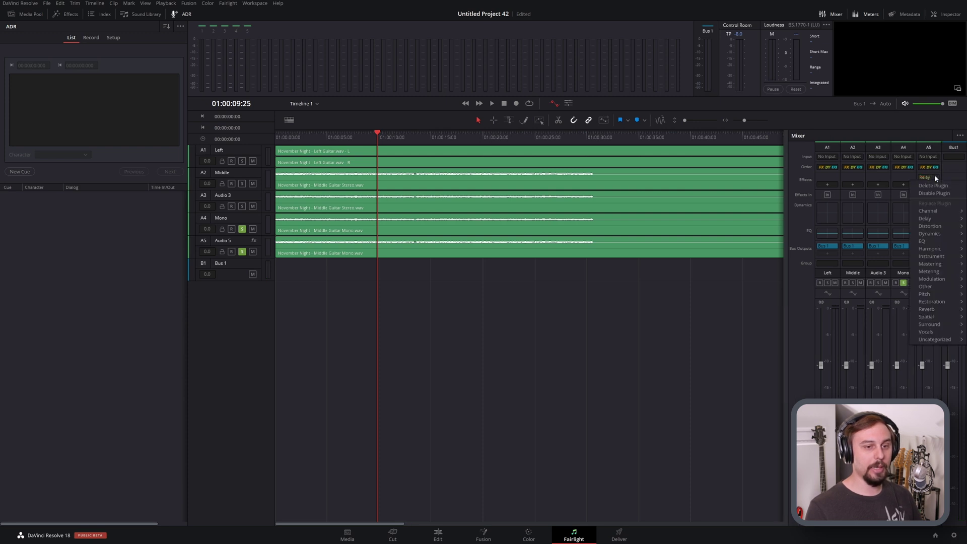
click(936, 187)
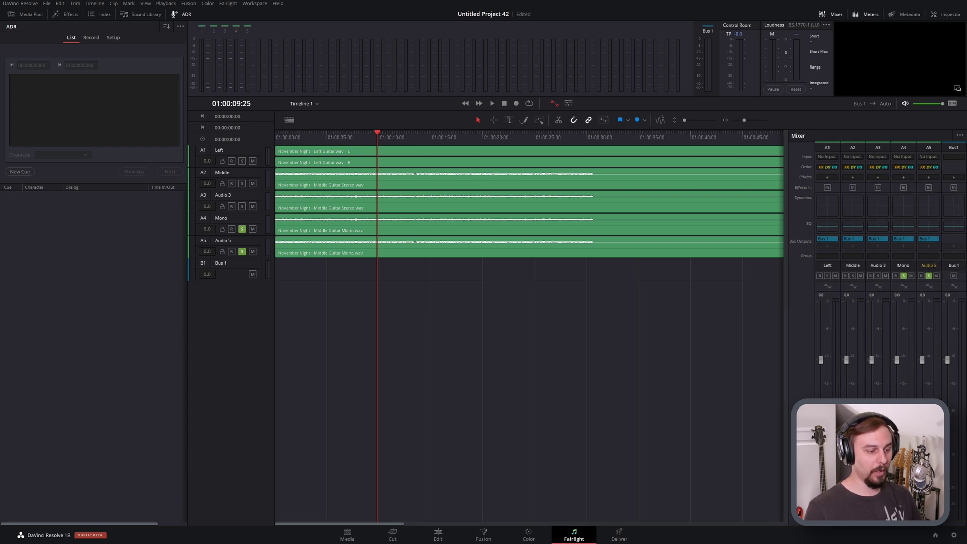
key(shift+4)
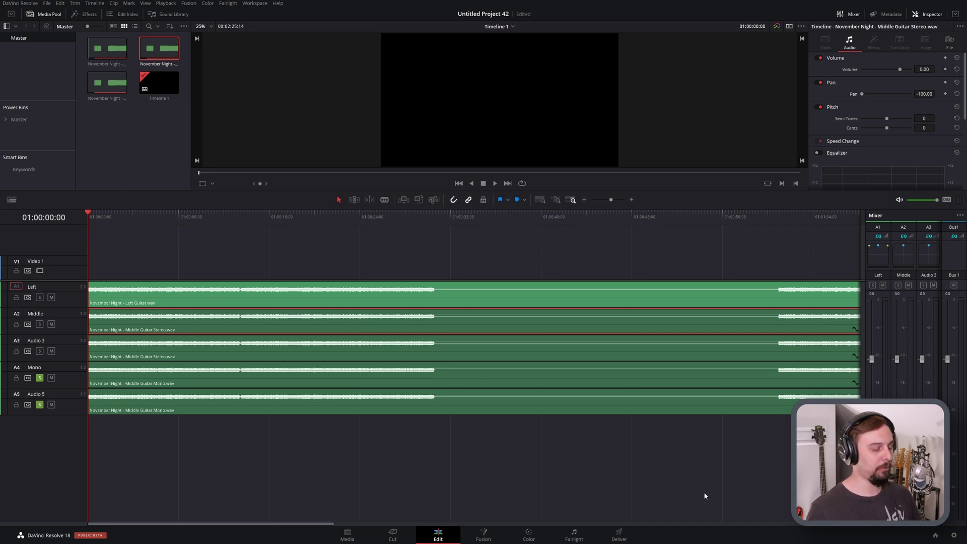
- Zoom the timeline in tightly on the clips' start and select the Audio 5 clip
key(ctrl+equal)
key(ctrl+equal)
key(ctrl+equal)
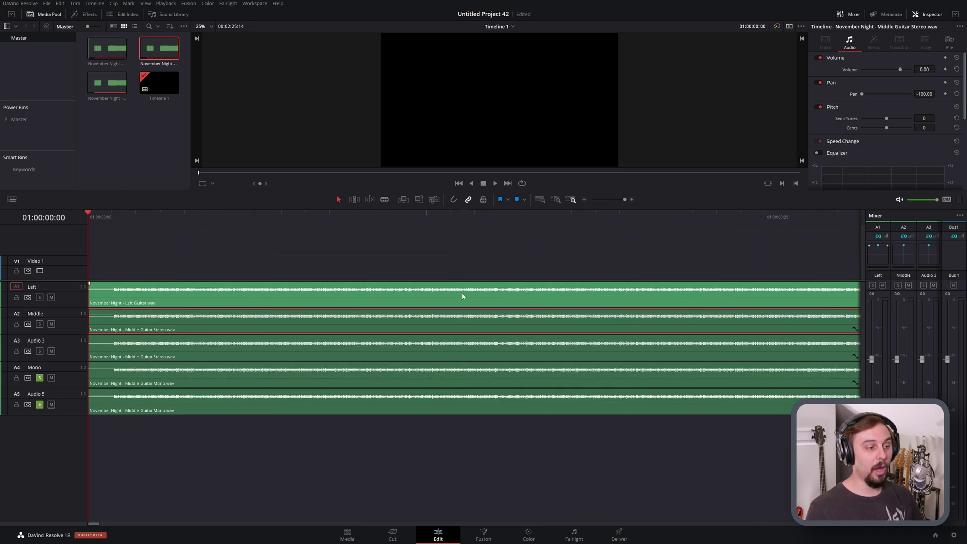
click(106, 407)
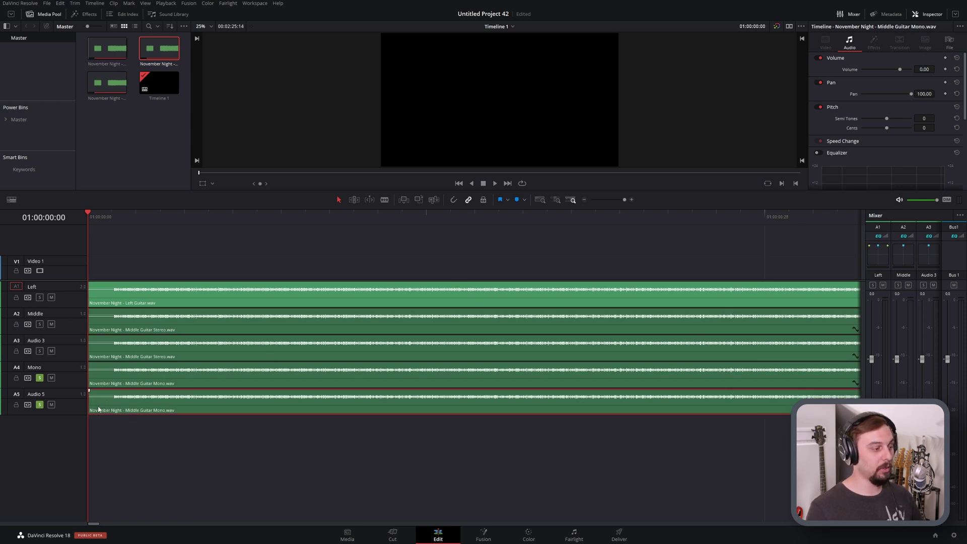
- Nudge the Audio 5 Middle Guitar Mono clip slightly later, then play it back from the start
drag(100, 410, 100, 410)
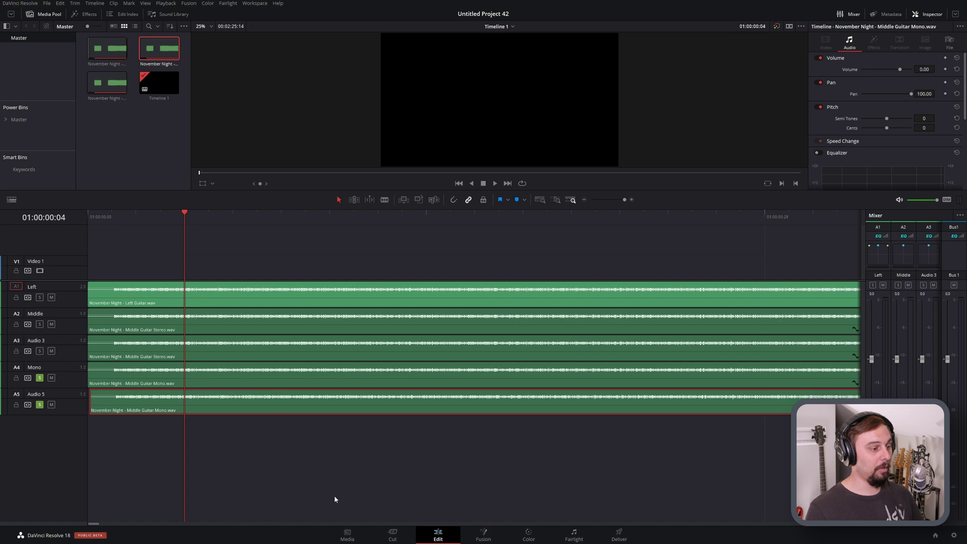
key(Left)
key(Left)
key(Left)
key(Left)
key(Left)
key(Left)
key(Left)
key(Left)
key(Left)
key(Left)
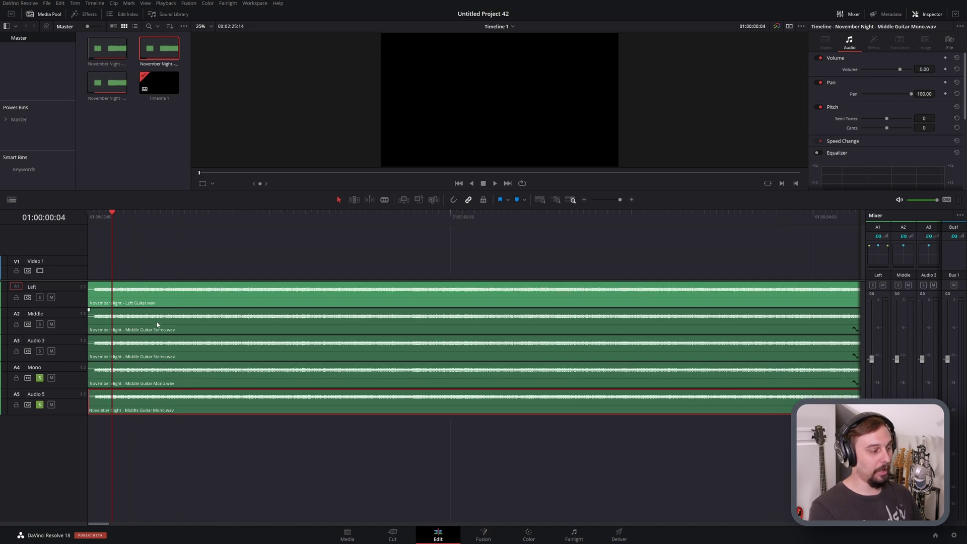
key(space)
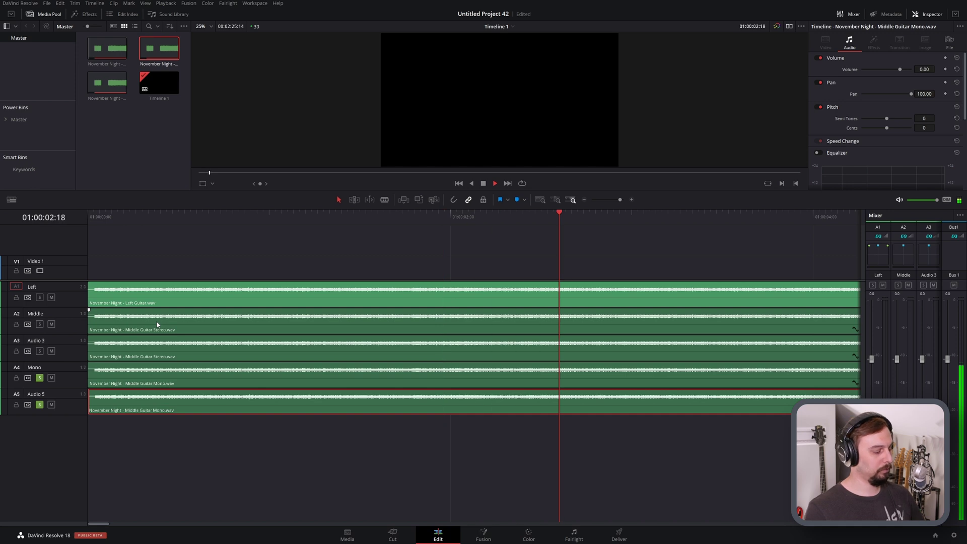
key(space)
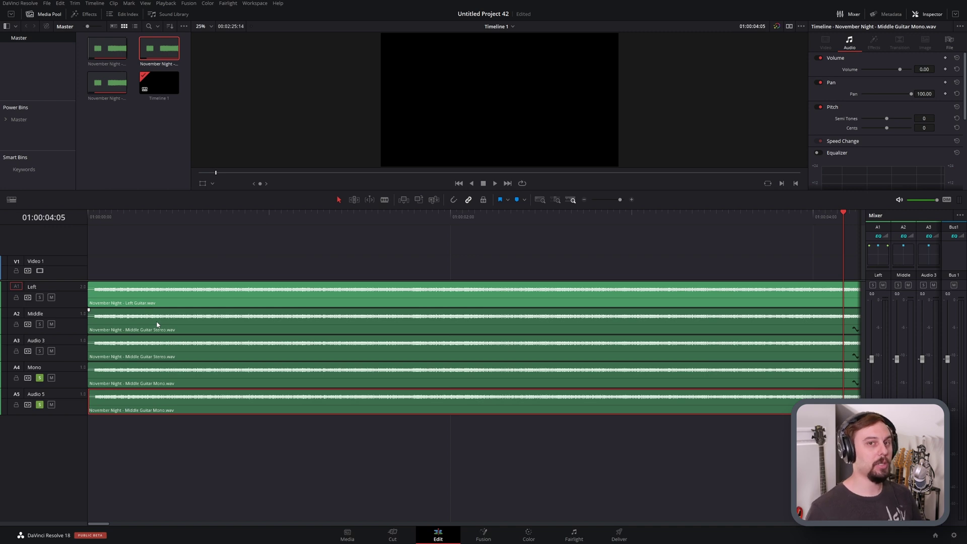
key(Home)
key(space)
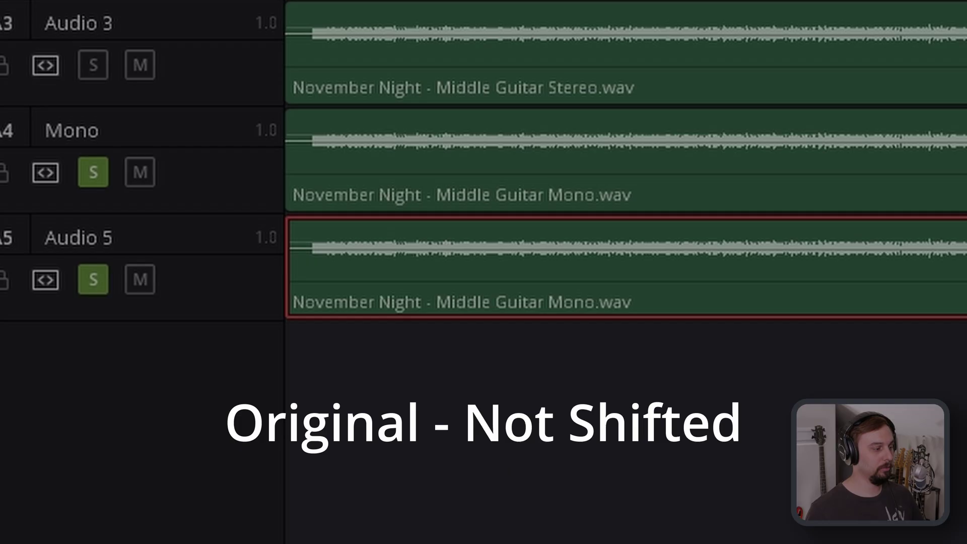